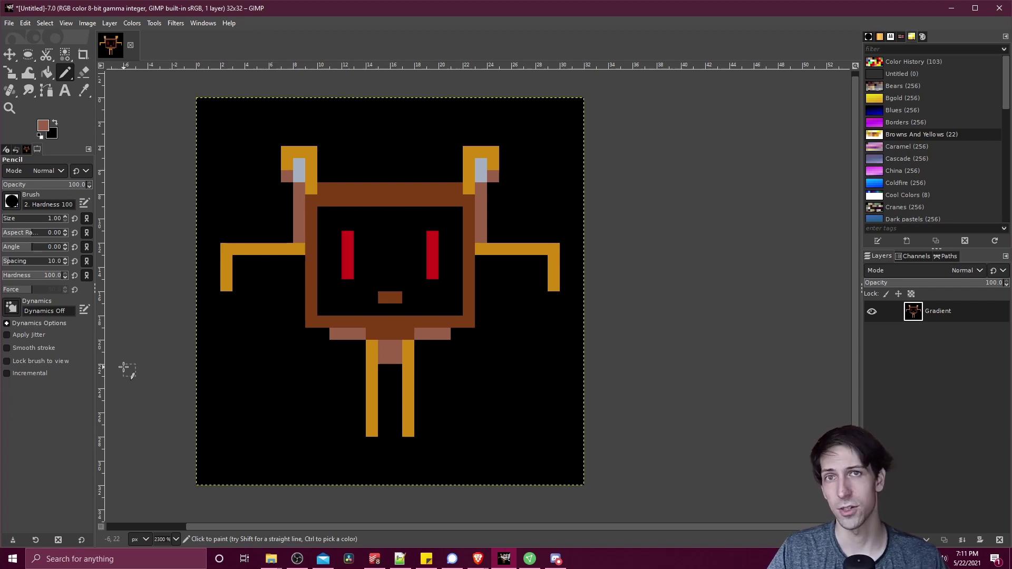
# Create a new 32×32 pixel image with a black background.
pyautogui.click(9, 23)
pyautogui.click(14, 41)
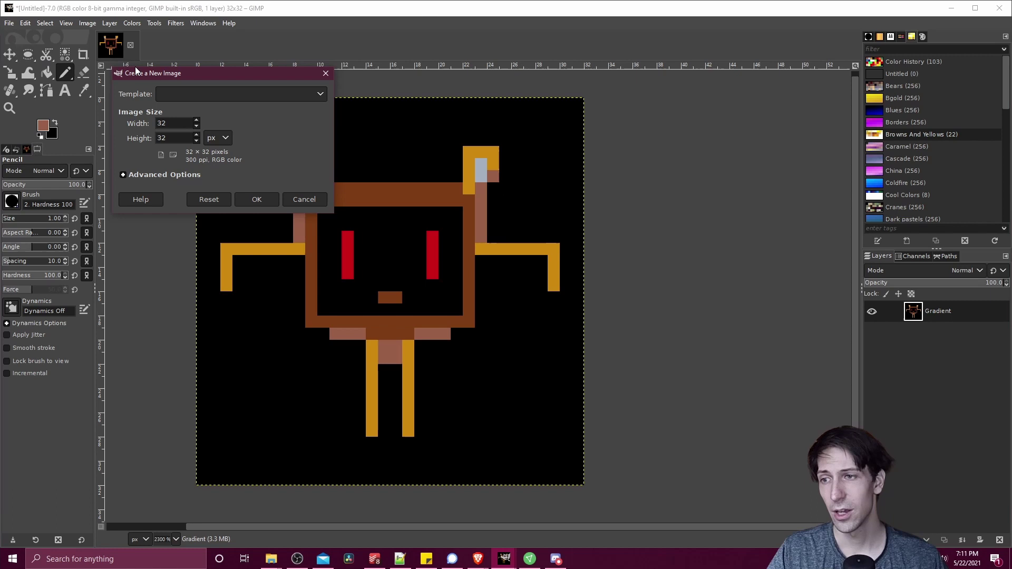
pyautogui.moveTo(181, 73); pyautogui.dragTo(214, 82)
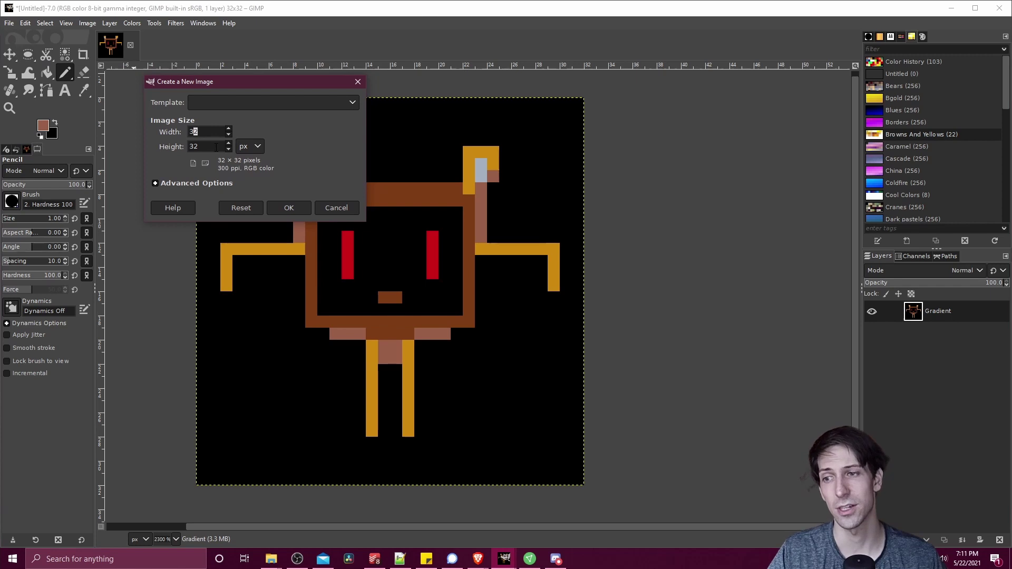
pyautogui.press('Tab')
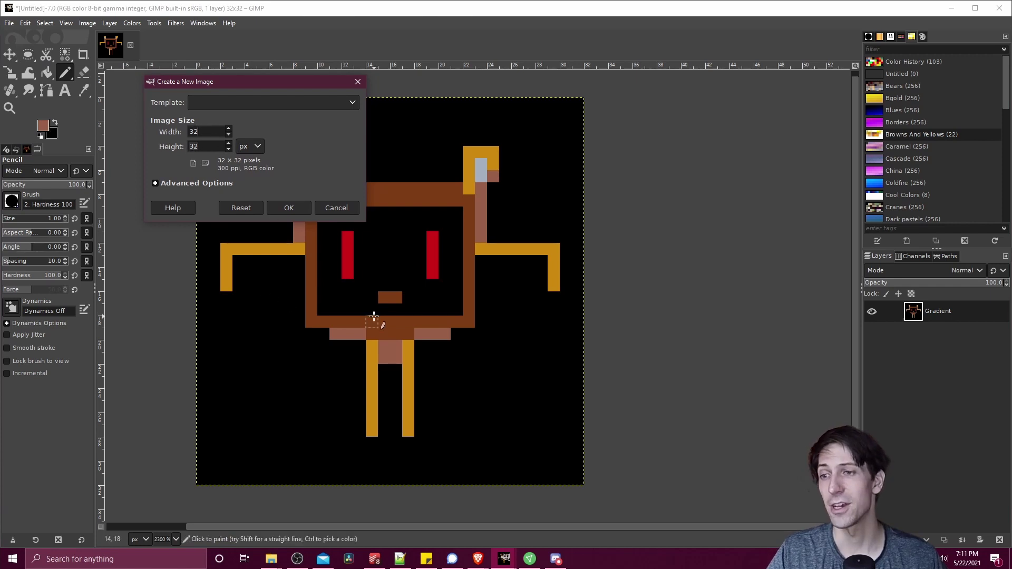
pyautogui.click(297, 210)
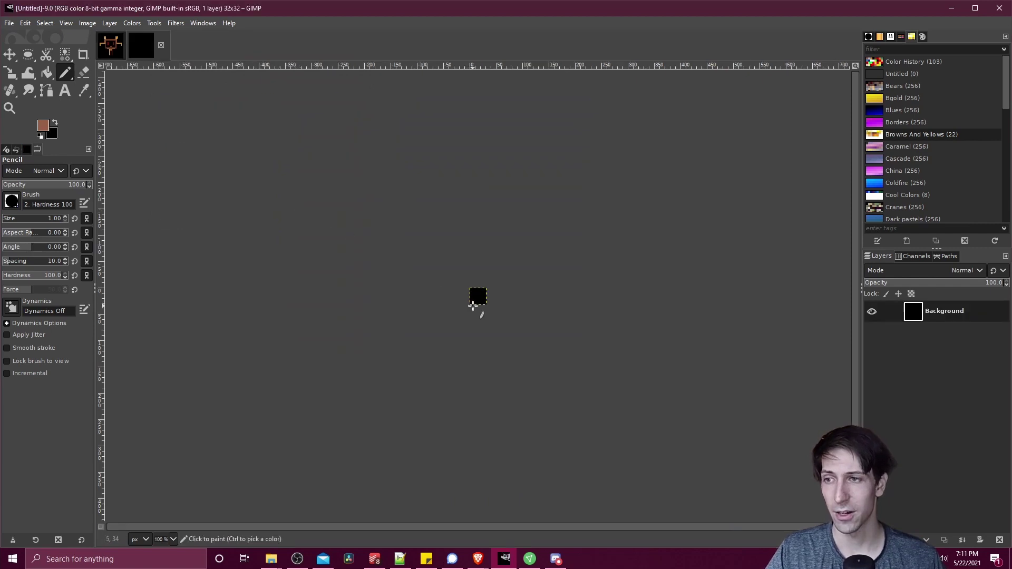
# Zoom the 32×32 canvas to about 2300% and center it in the work area.
pyautogui.press('ctrl')
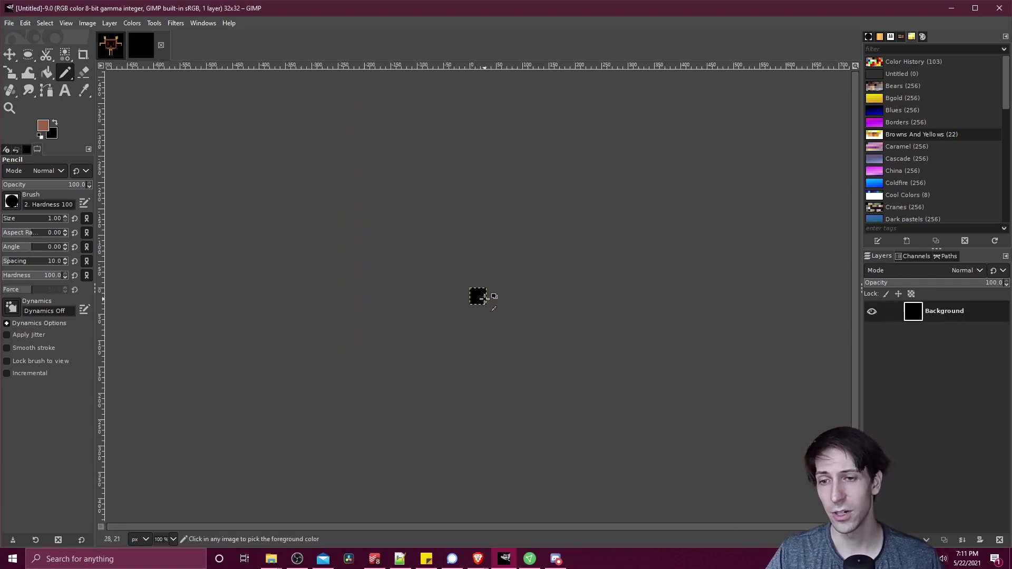
pyautogui.scroll(9, 484, 298)
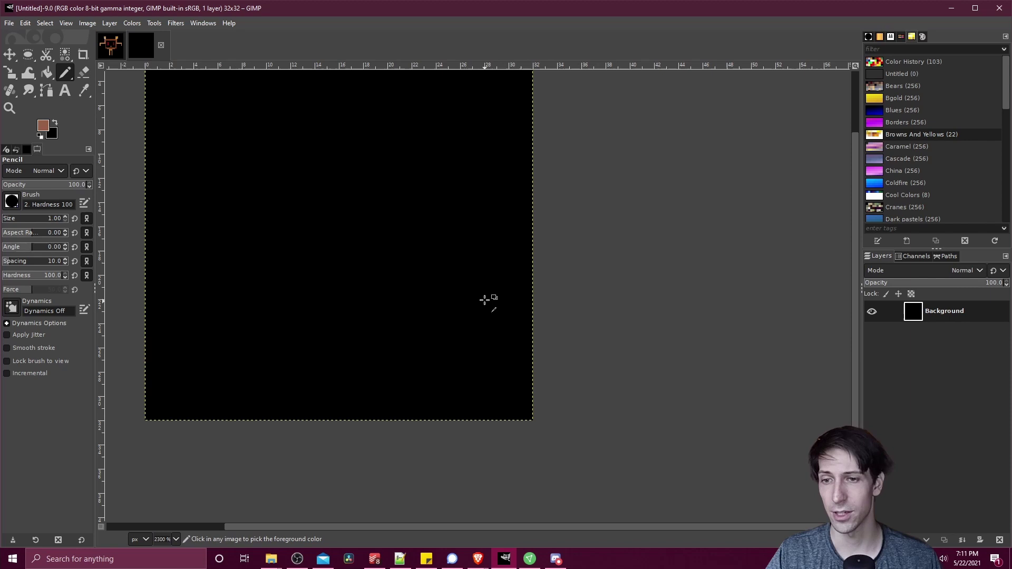
pyautogui.press('space')
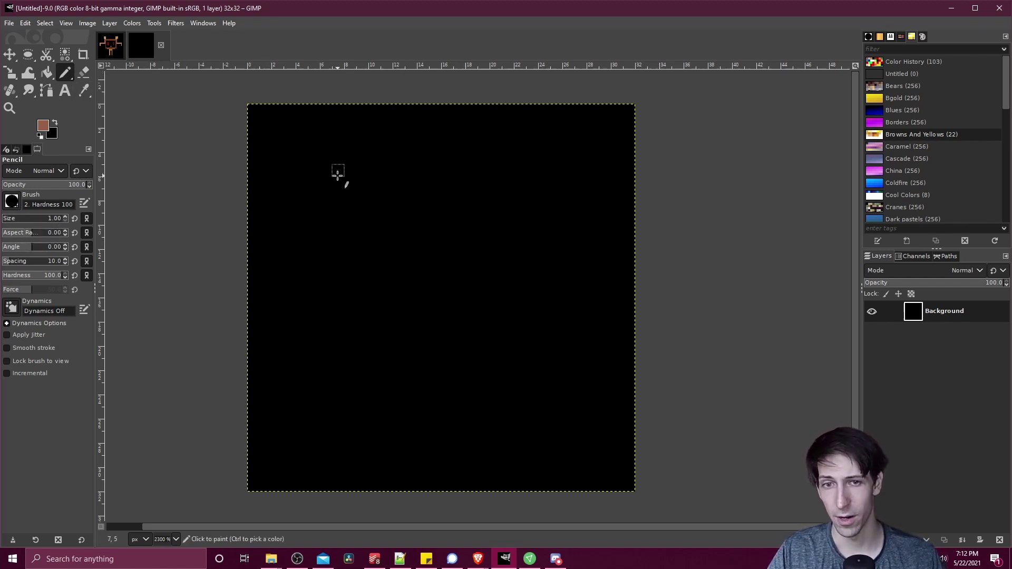
pyautogui.click(402, 233)
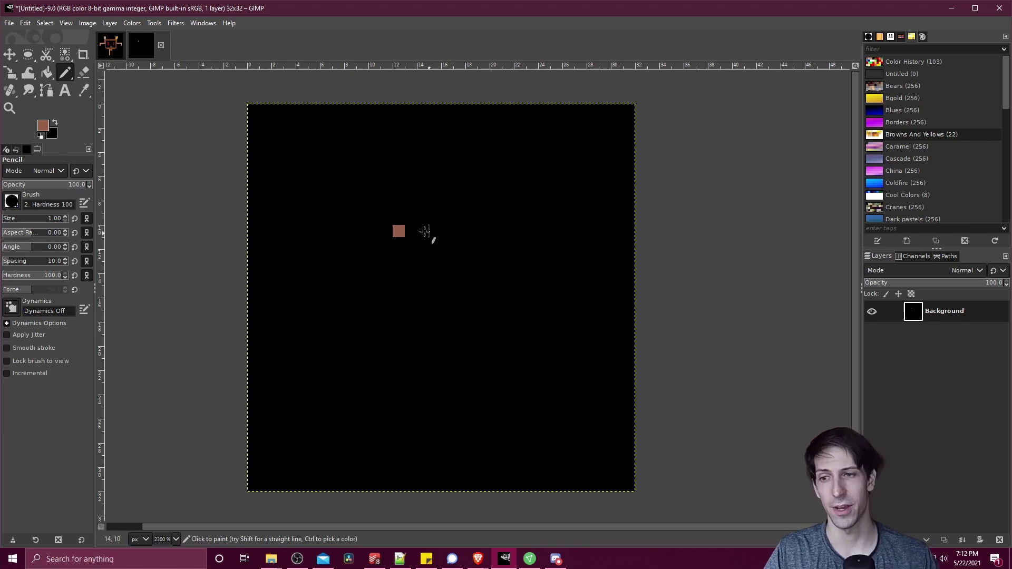
pyautogui.scroll(5, 36, 221)
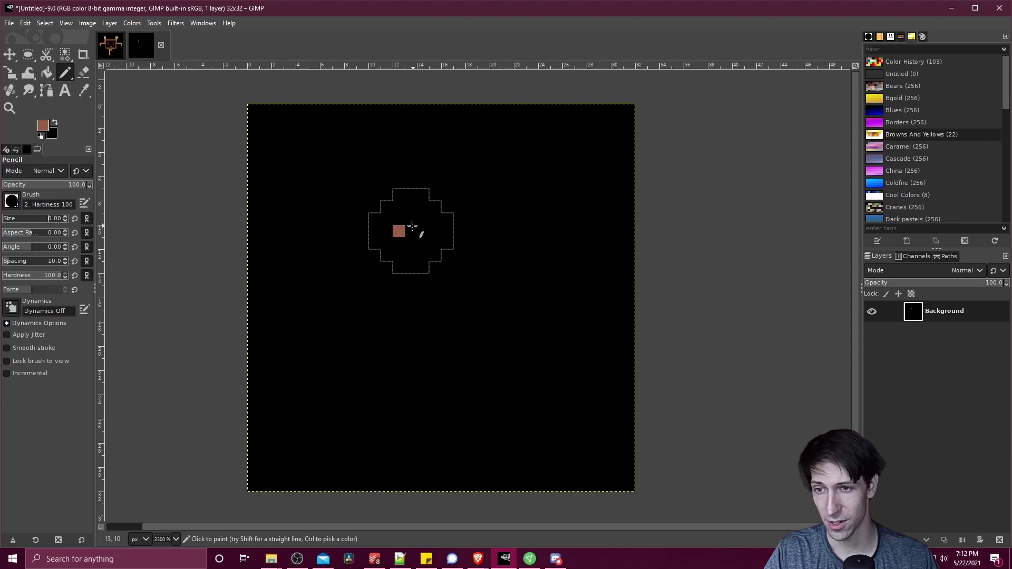
pyautogui.moveTo(412, 227); pyautogui.dragTo(422, 227)
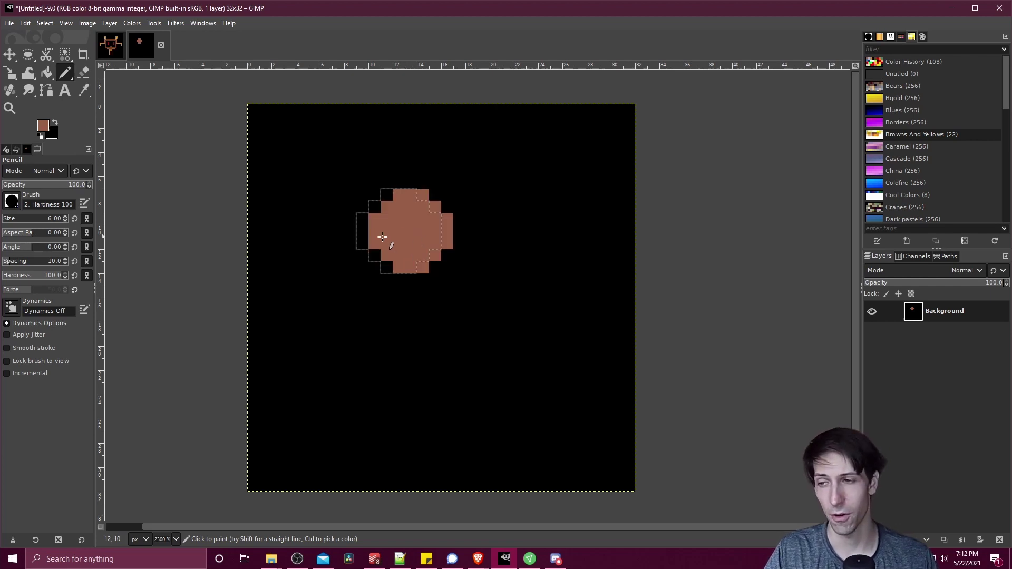
pyautogui.press('[')
pyautogui.press('[')
pyautogui.press('[')
pyautogui.press('[')
pyautogui.press('[')
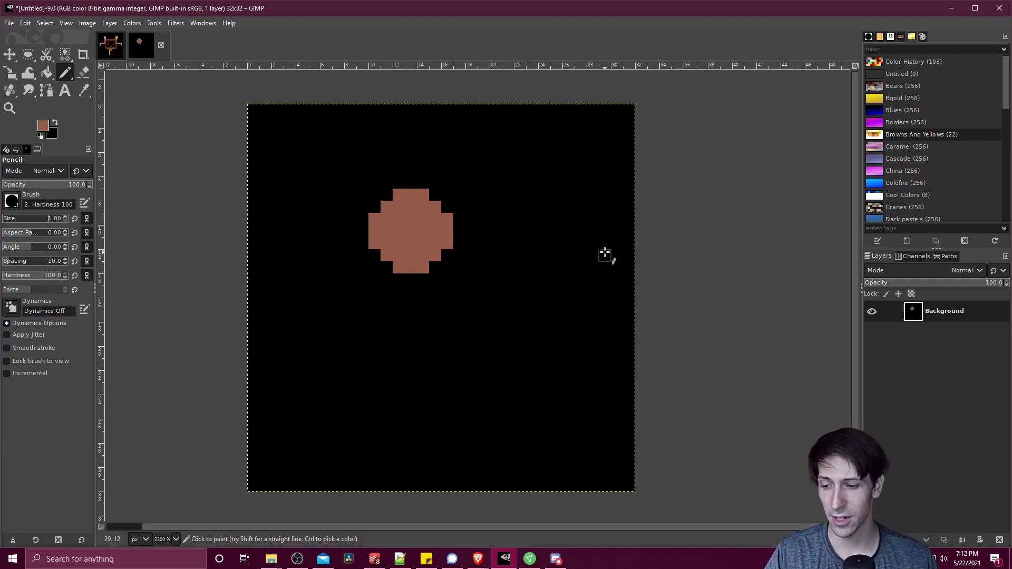
pyautogui.hotkey('ctrl', 'z')
pyautogui.hotkey('ctrl', 'z')
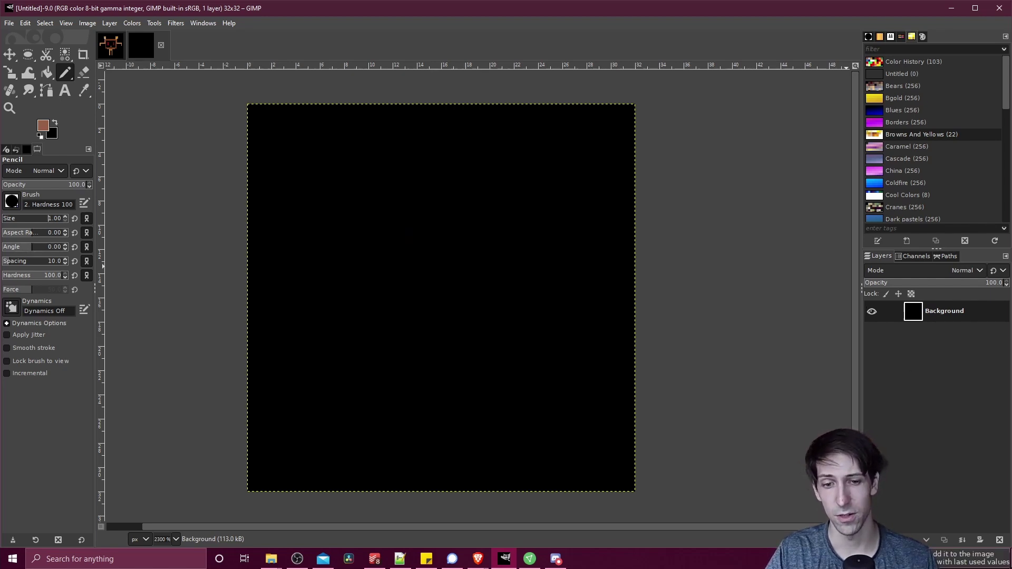
# Add a new transparent layer named 'PixelArt'.
pyautogui.click(872, 540)
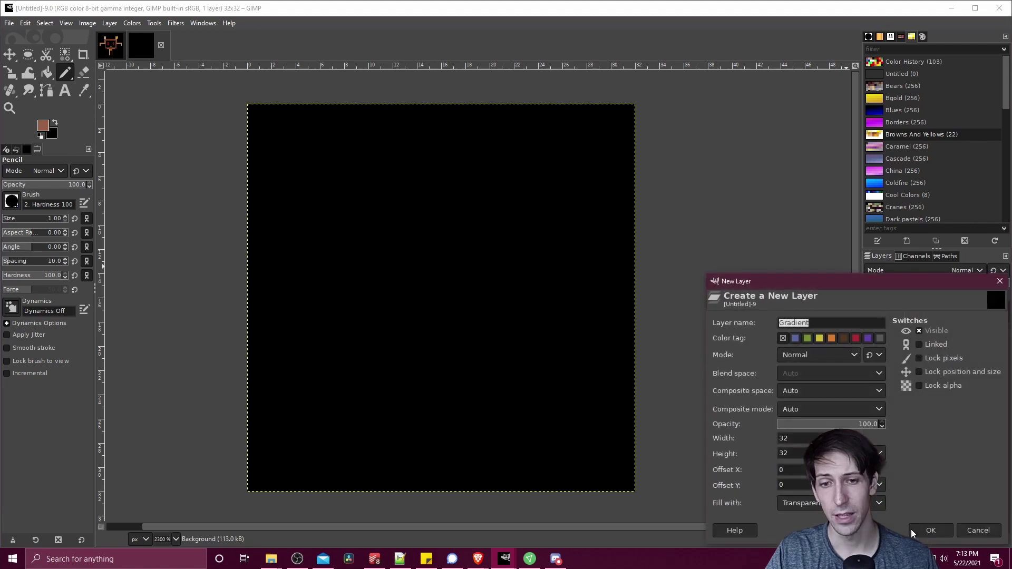
pyautogui.write('PixelArt')
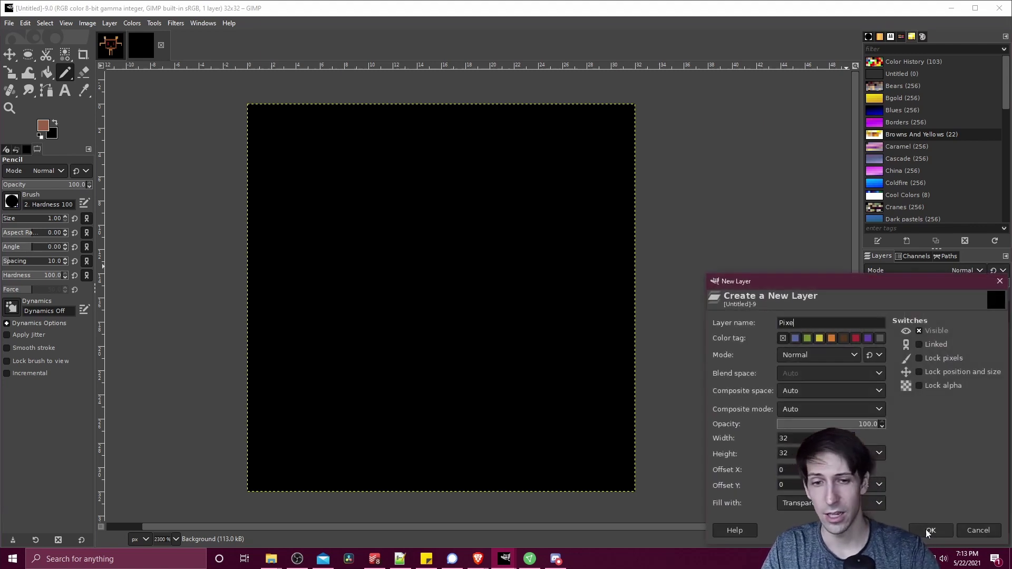
pyautogui.click(928, 531)
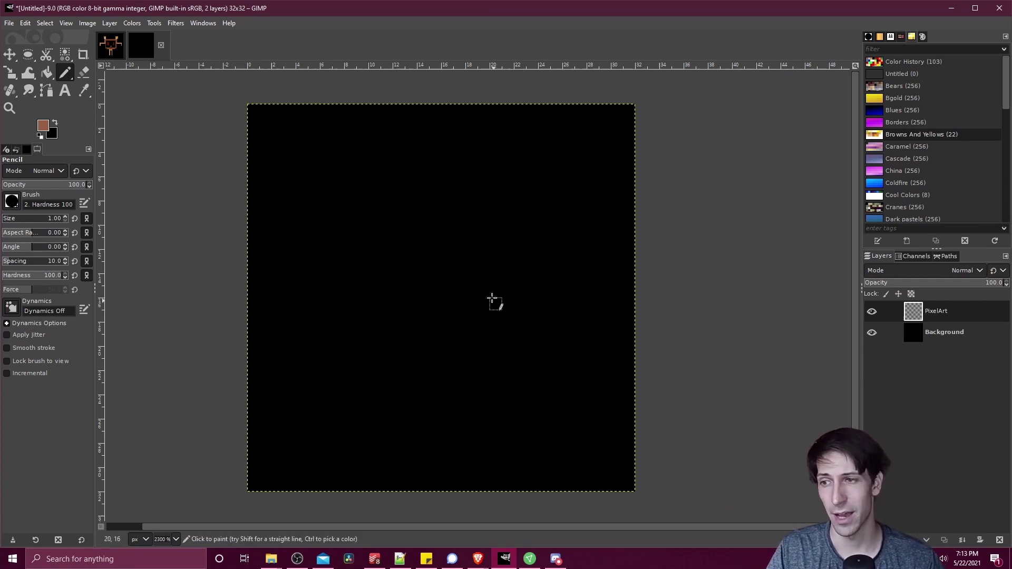
# Test-draw a brown outline on PixelArt, toggle the layer's visibility, then delete the drawing.
pyautogui.moveTo(366, 199)
pyautogui.mouseDown()
pyautogui.moveTo(346, 238)
pyautogui.moveTo(398, 222)
pyautogui.mouseUp()
pyautogui.click(873, 311)
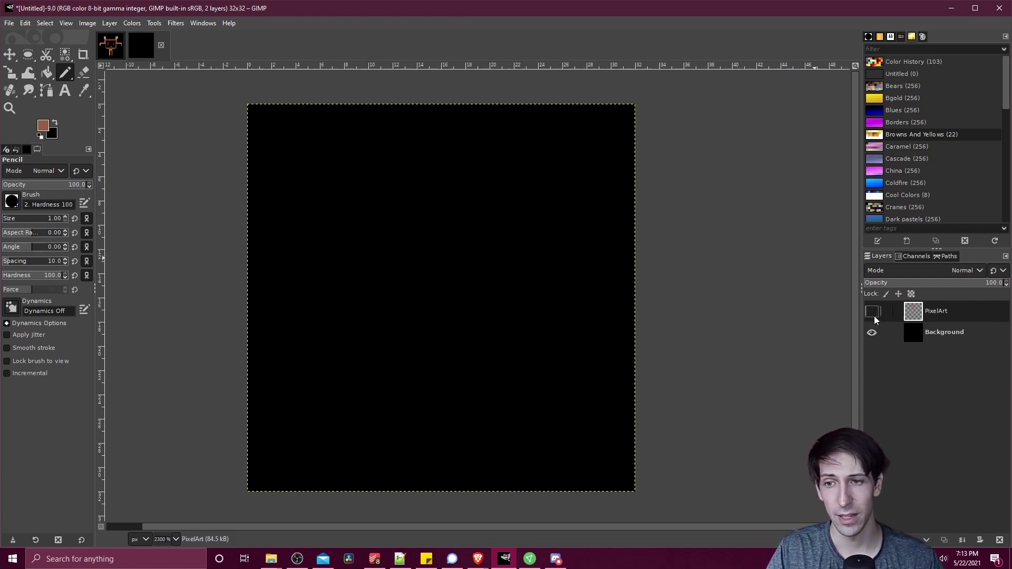
pyautogui.click(873, 312)
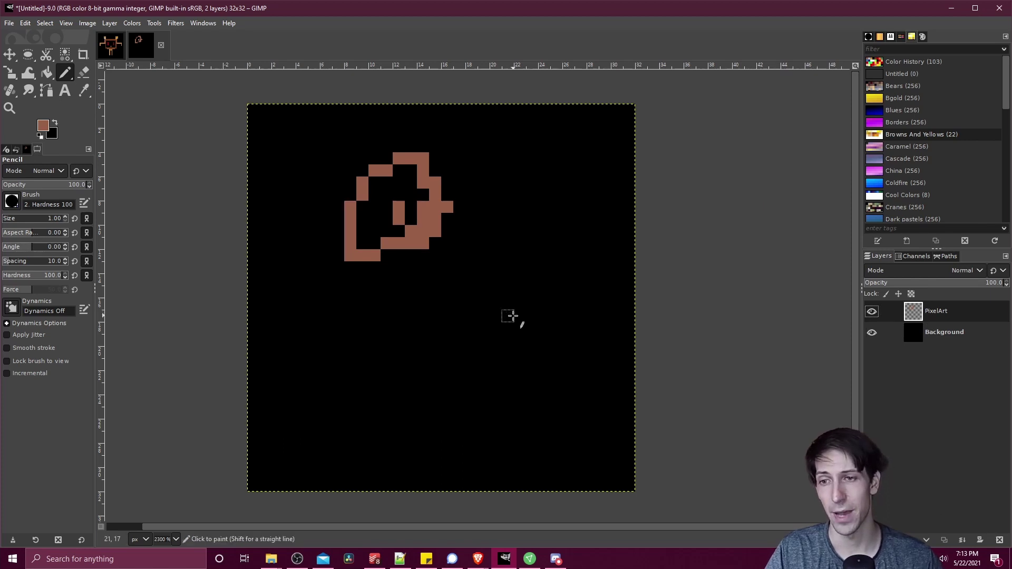
pyautogui.press('Delete')
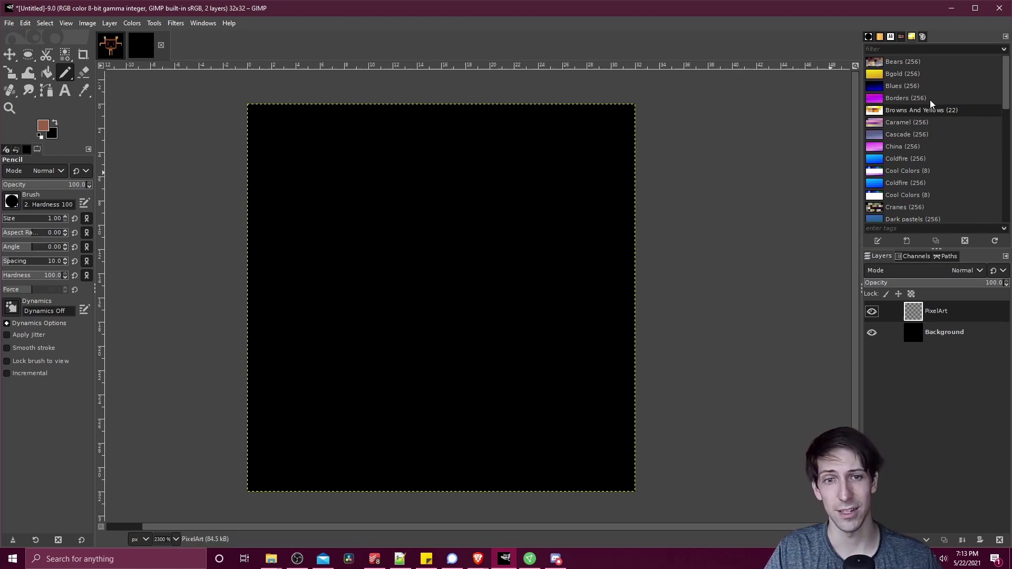
pyautogui.scroll(-5, 930, 102)
pyautogui.scroll(-2, 930, 102)
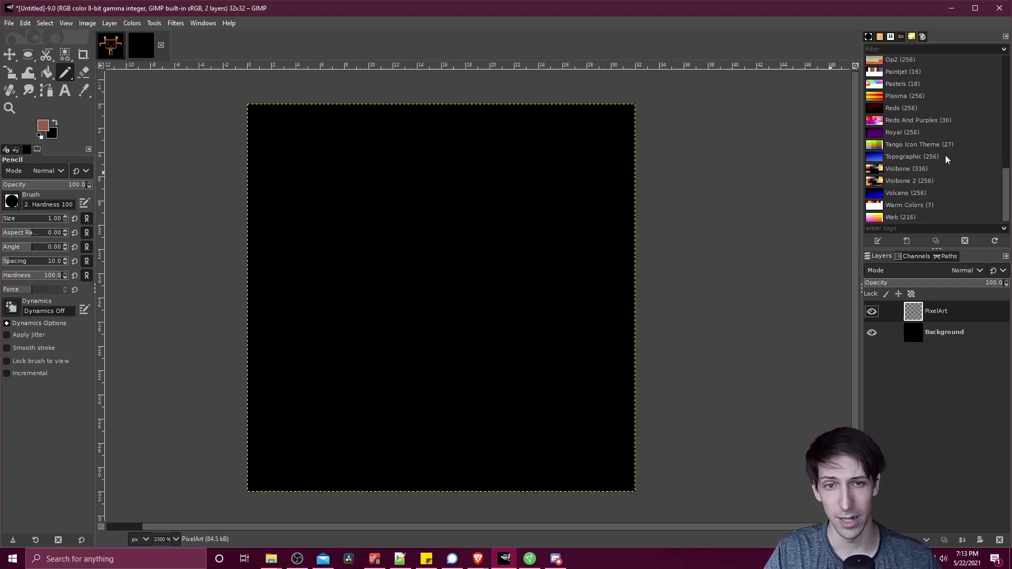
pyautogui.scroll(7, 947, 160)
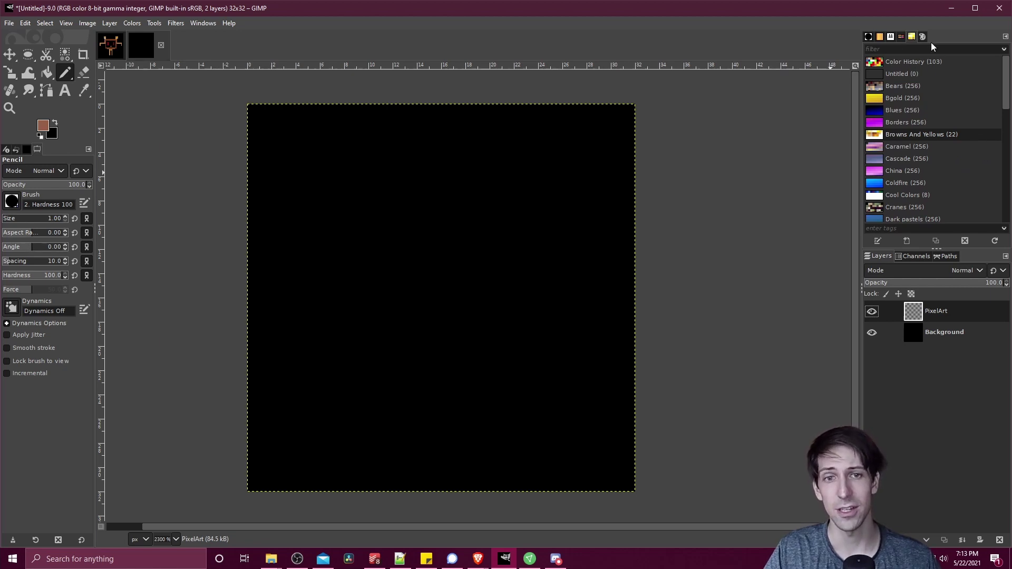
pyautogui.click(198, 24)
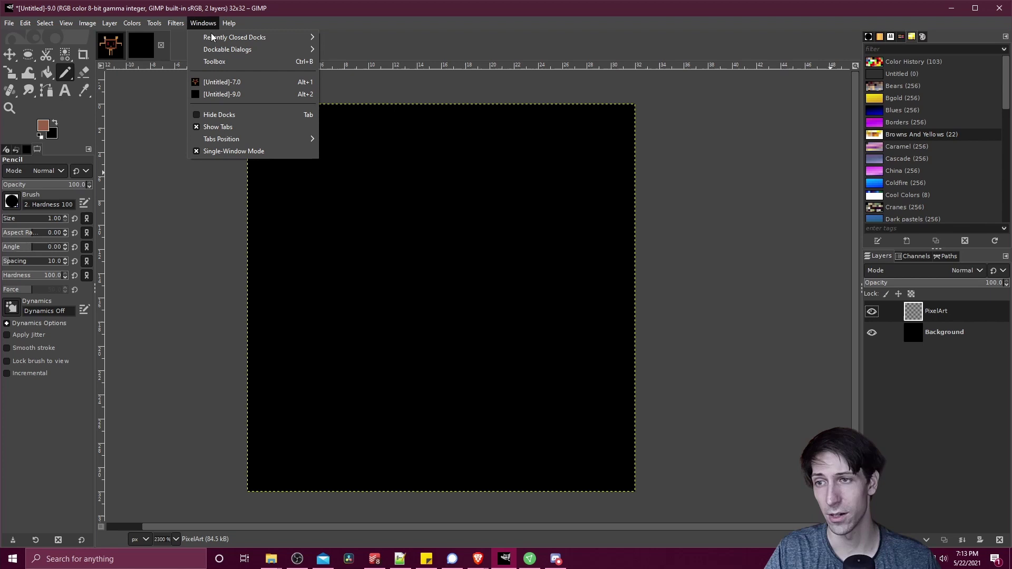
pyautogui.moveTo(221, 50)
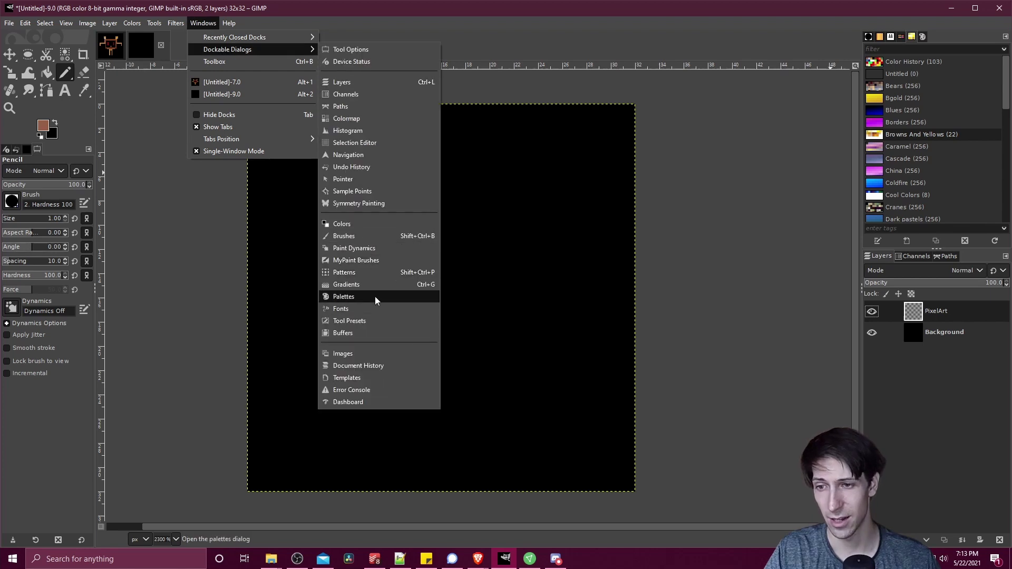
pyautogui.click(938, 22)
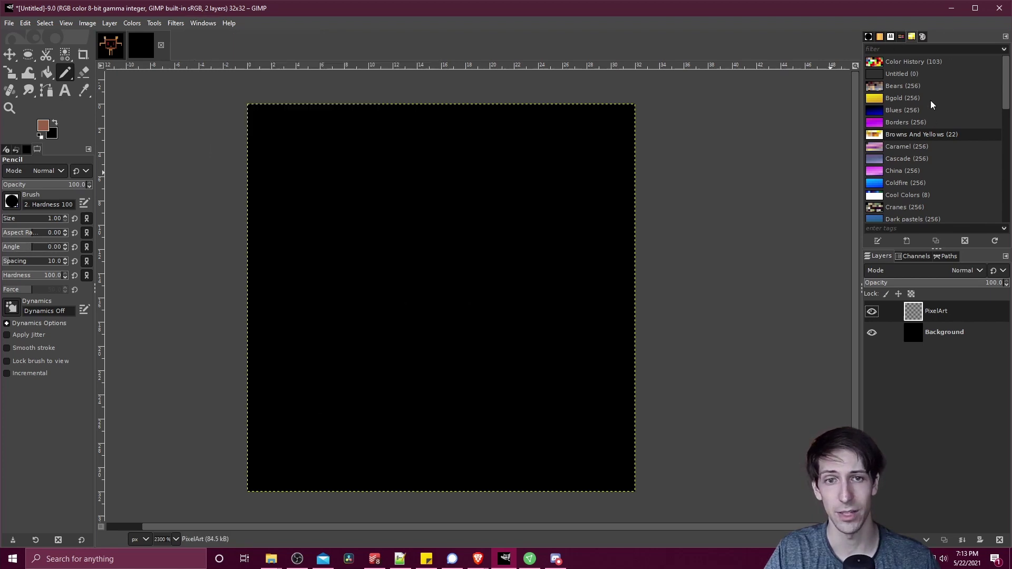
pyautogui.hotkey('alt', 'Tab')
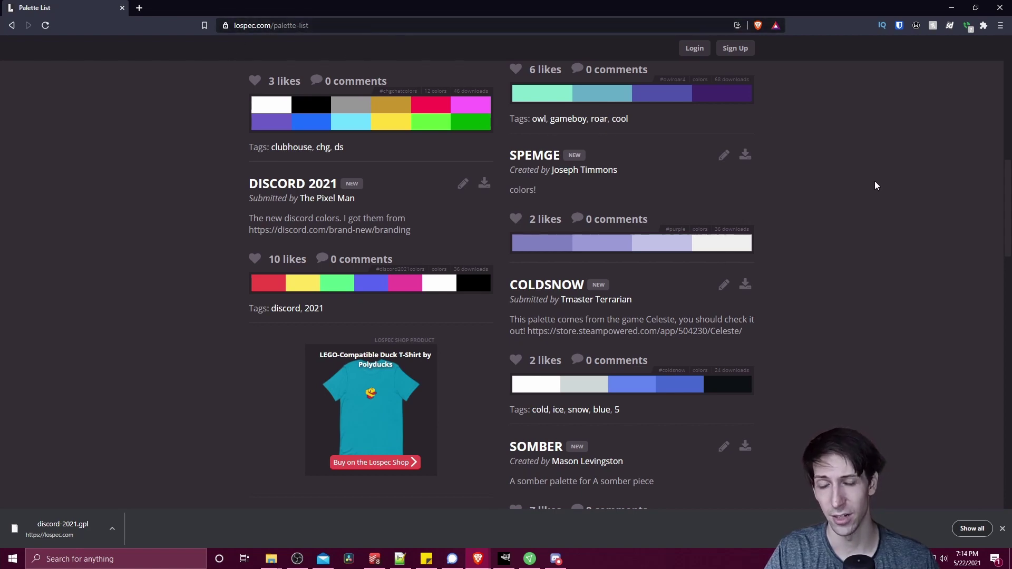
pyautogui.scroll(8, 875, 185)
pyautogui.scroll(-4, 875, 185)
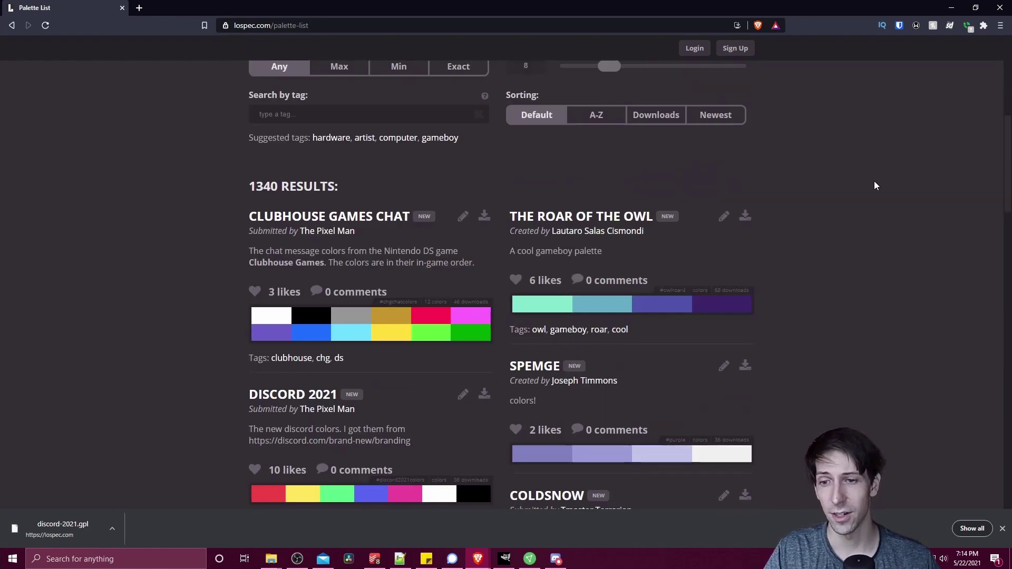
pyautogui.scroll(-3, 875, 186)
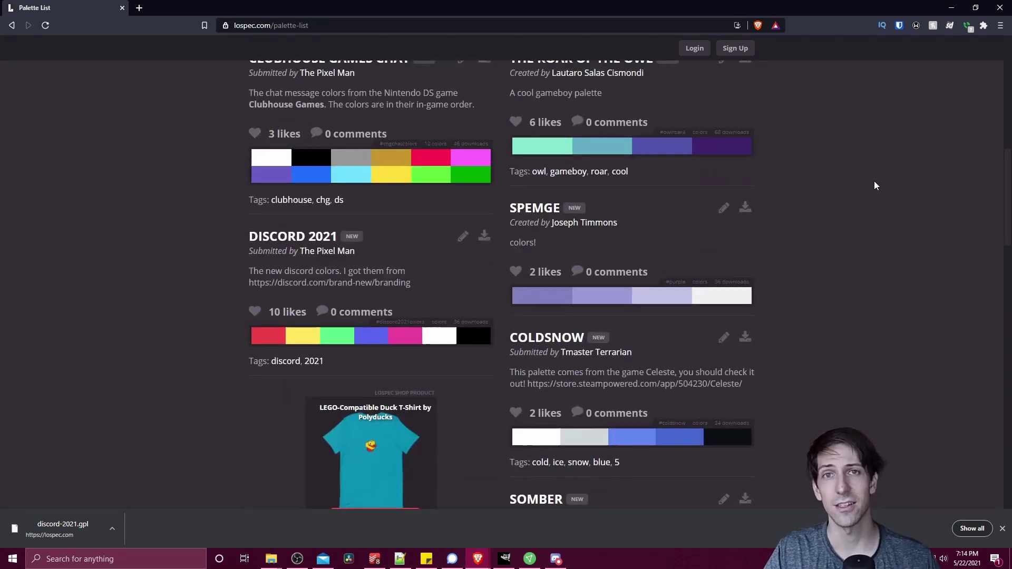
pyautogui.scroll(-6, 875, 186)
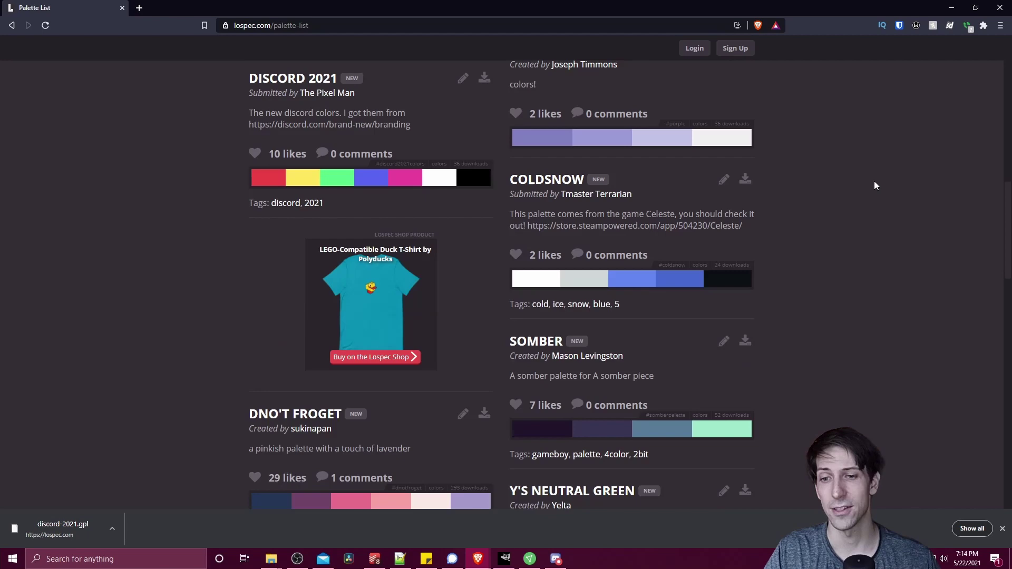
pyautogui.scroll(3, 875, 185)
pyautogui.scroll(2, 874, 186)
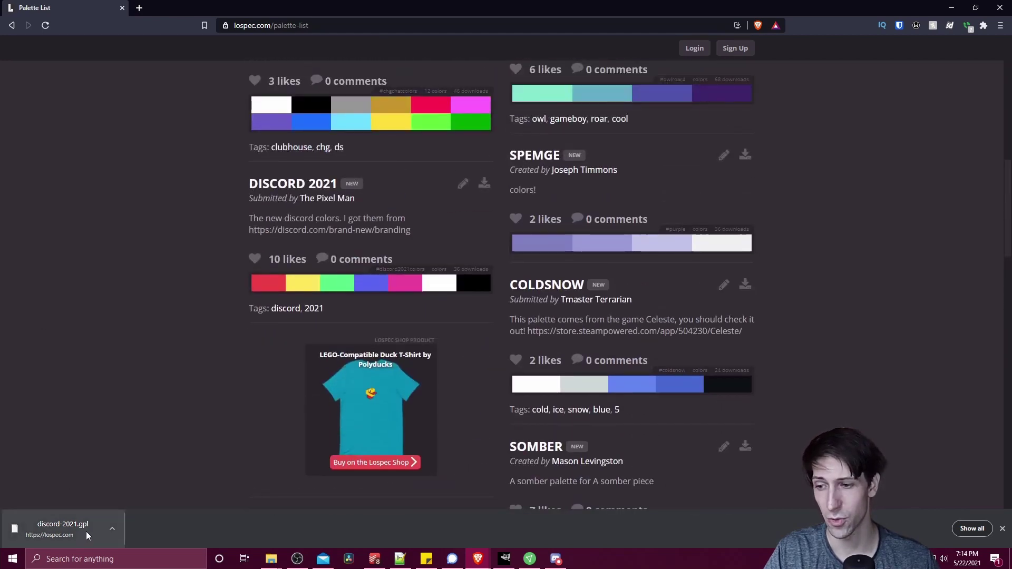
pyautogui.click(484, 183)
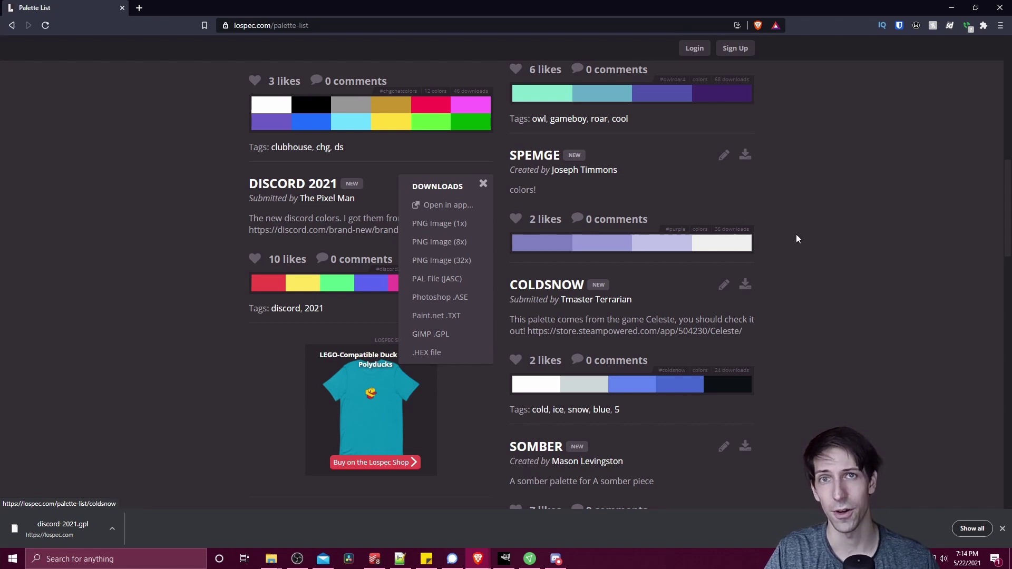
pyautogui.click(834, 243)
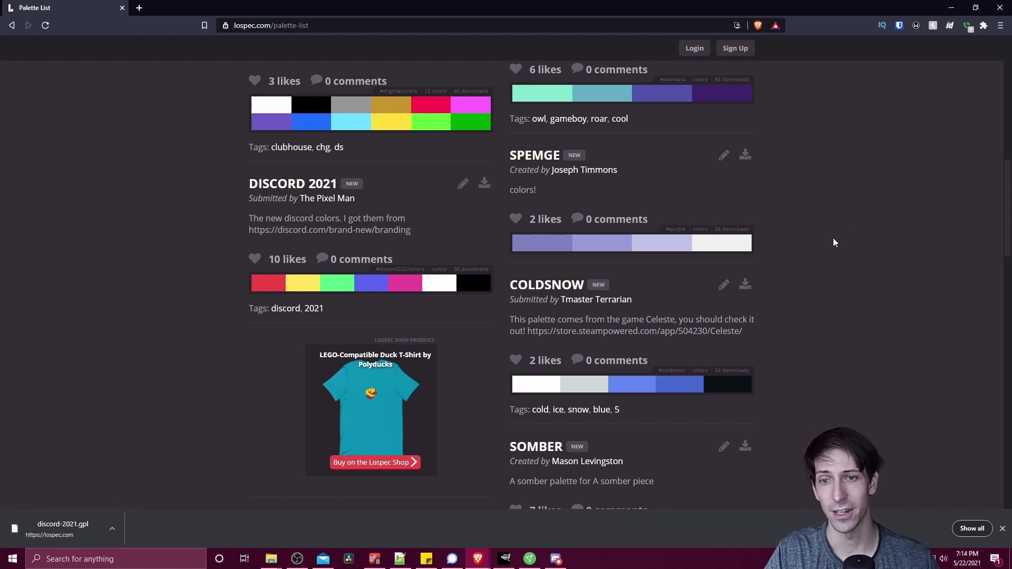
# Import the palette file discord-2021.gpl from the Desktop into the Palettes list.
pyautogui.click(515, 558)
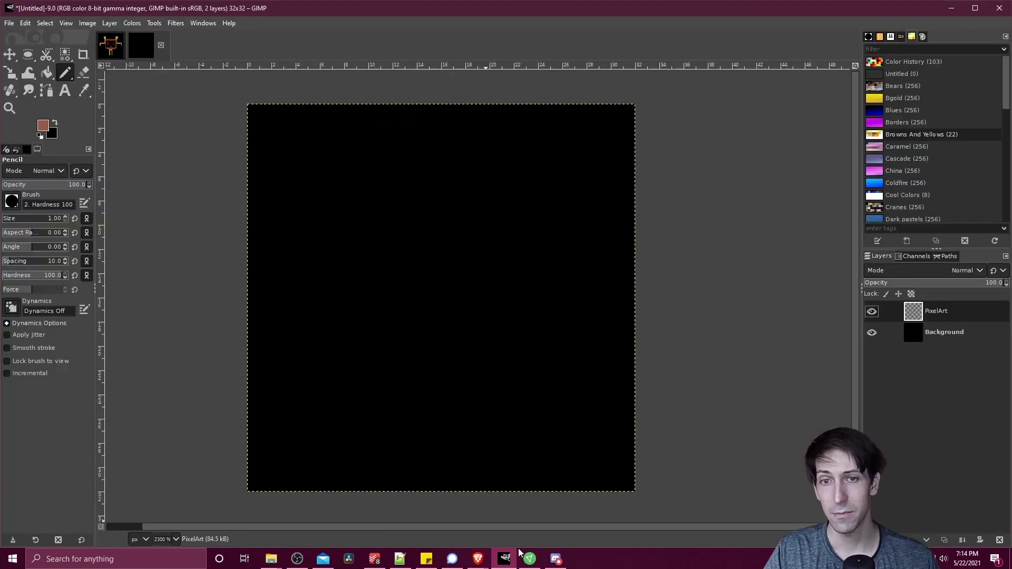
pyautogui.rightClick(953, 77)
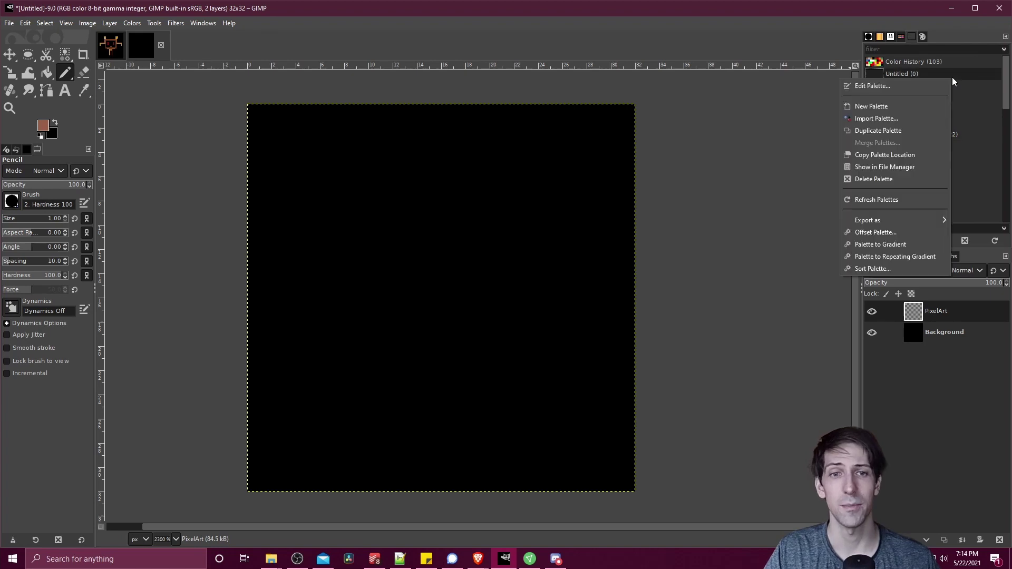
pyautogui.click(912, 115)
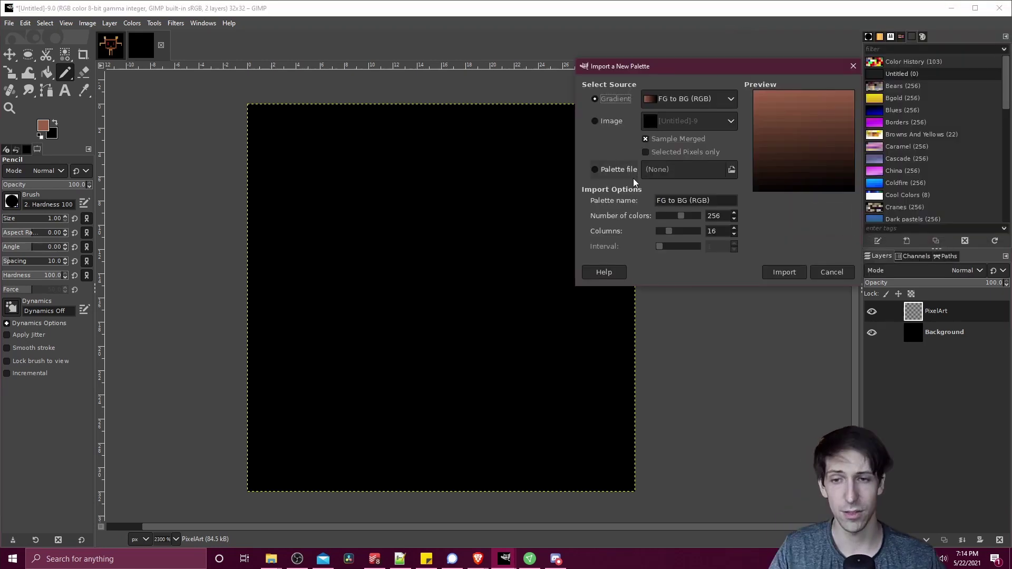
pyautogui.click(611, 174)
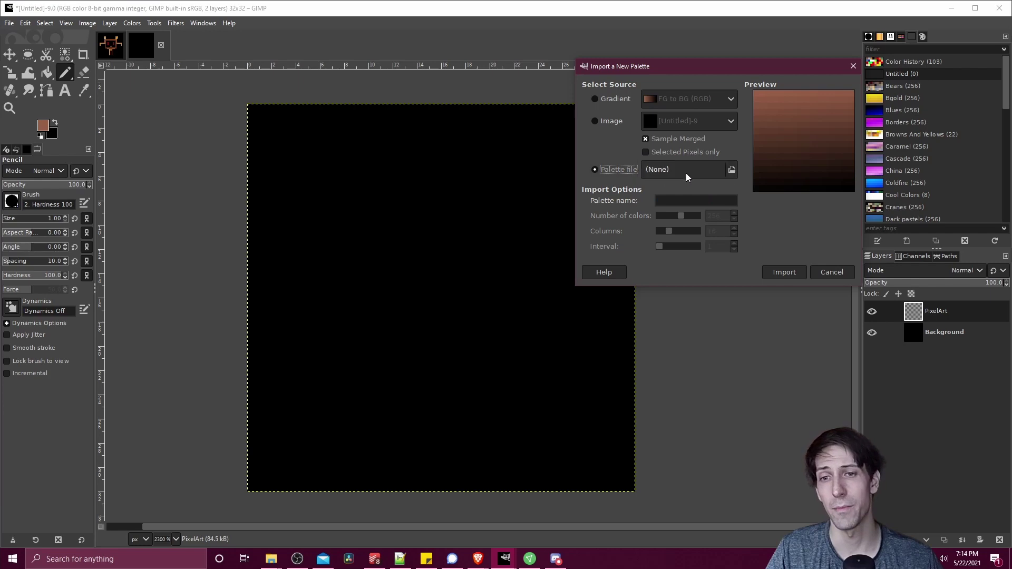
pyautogui.click(733, 169)
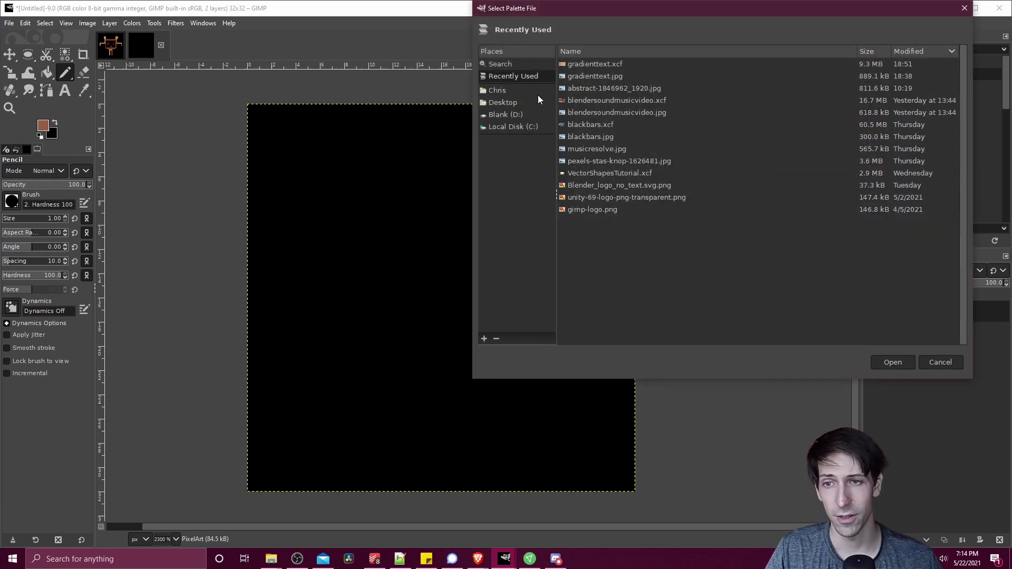
pyautogui.click(512, 103)
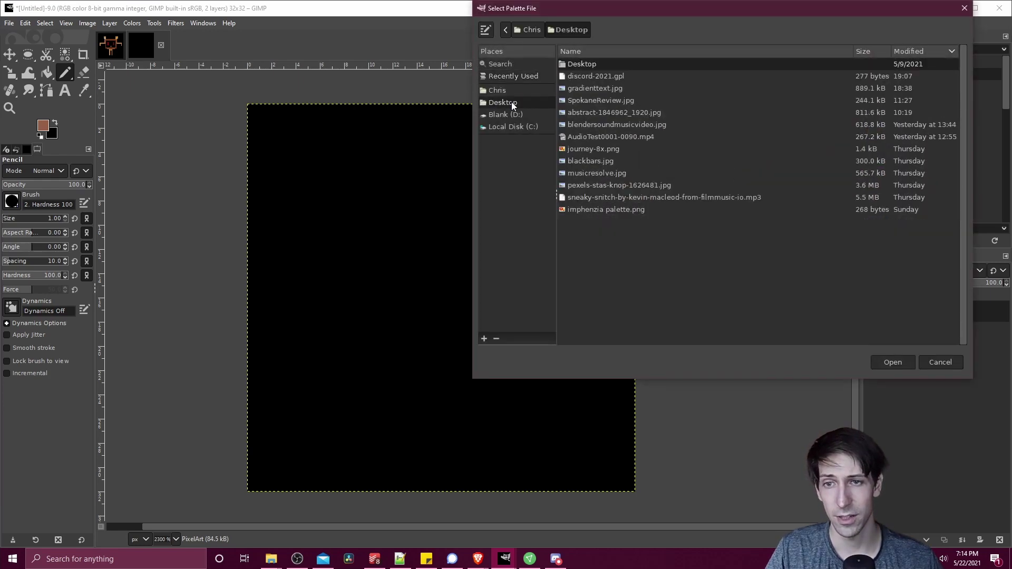
pyautogui.doubleClick(627, 76)
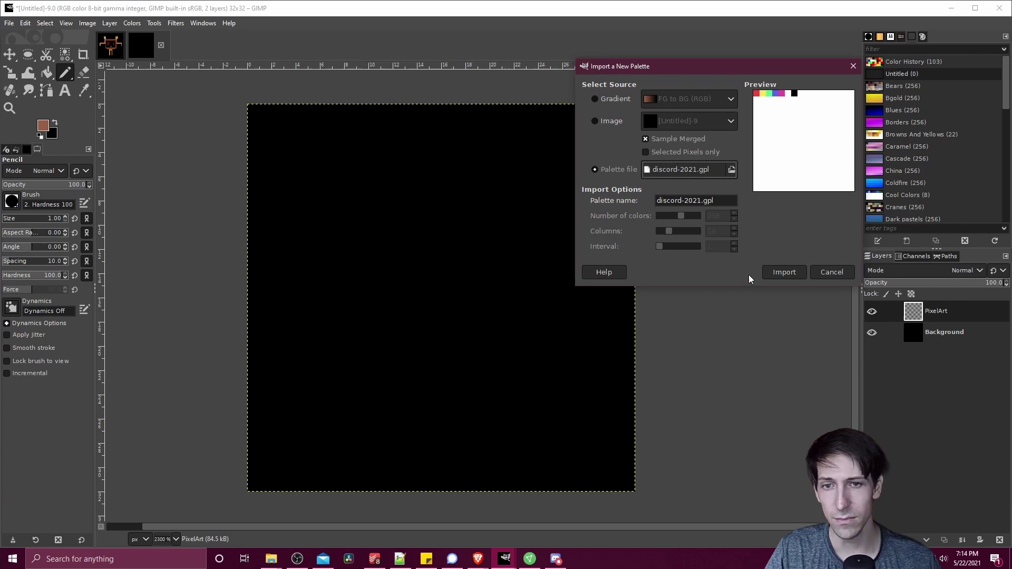
# Finish importing discord-2021.gpl and begin another palette import sourced from an image.
pyautogui.click(769, 273)
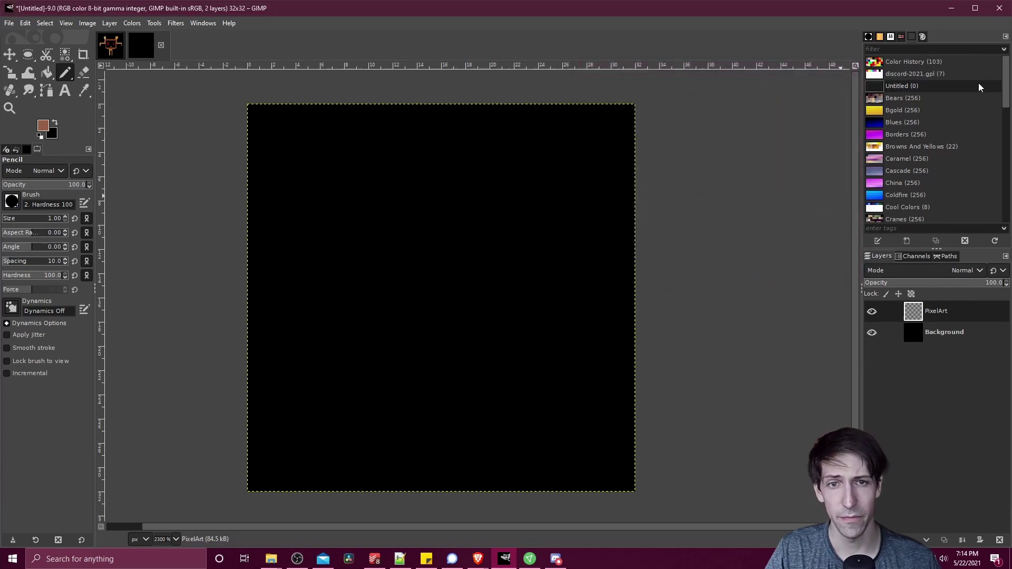
pyautogui.rightClick(922, 84)
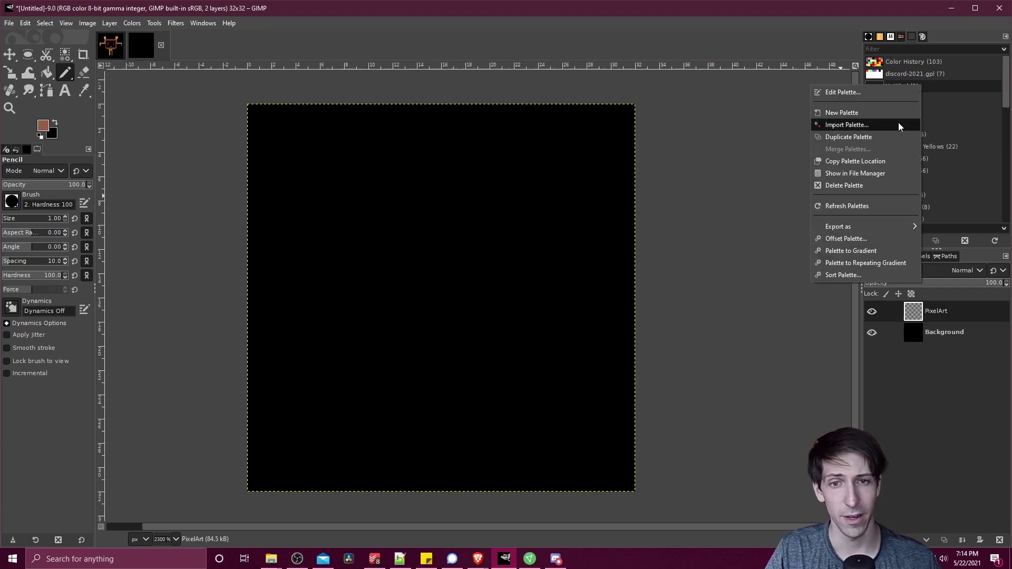
pyautogui.click(846, 125)
pyautogui.click(596, 120)
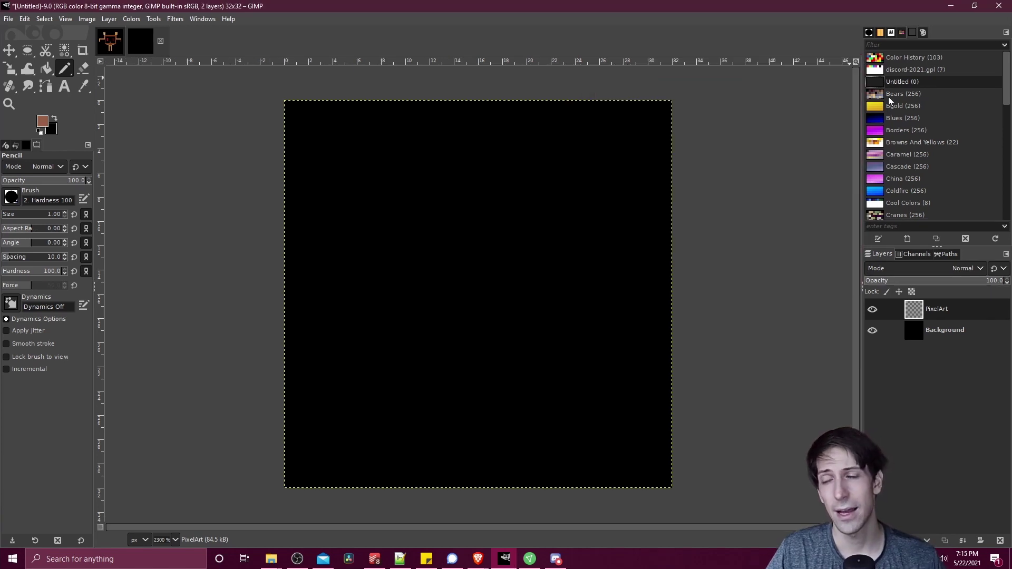
# Open journey-8x.png from the Desktop as a new image.
pyautogui.click(9, 19)
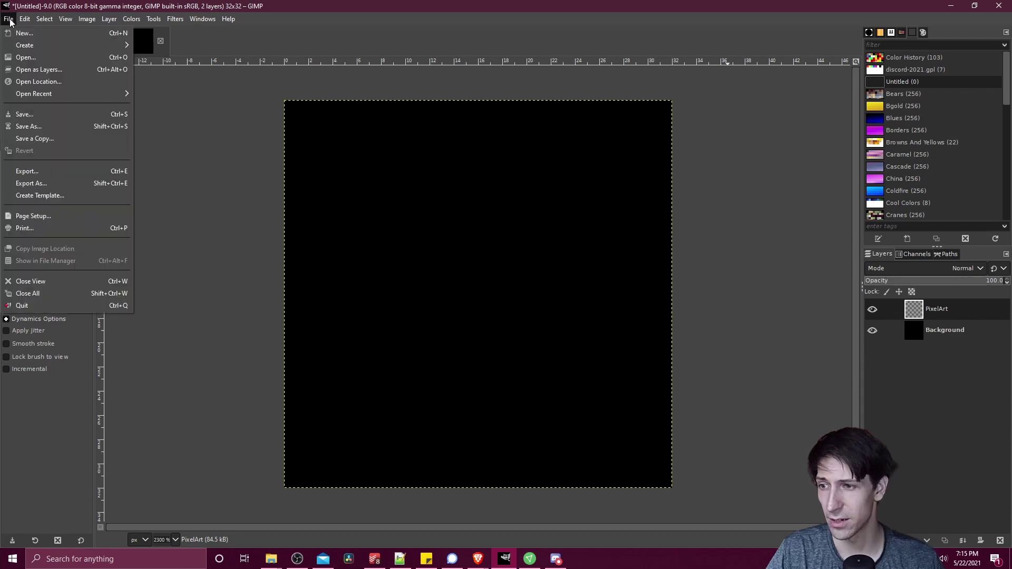
pyautogui.click(24, 58)
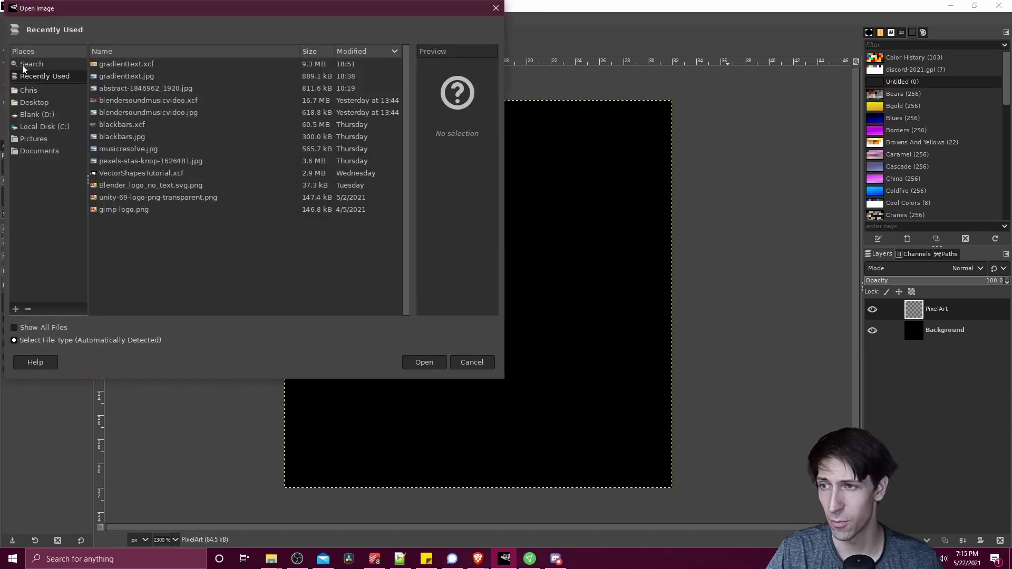
pyautogui.click(39, 103)
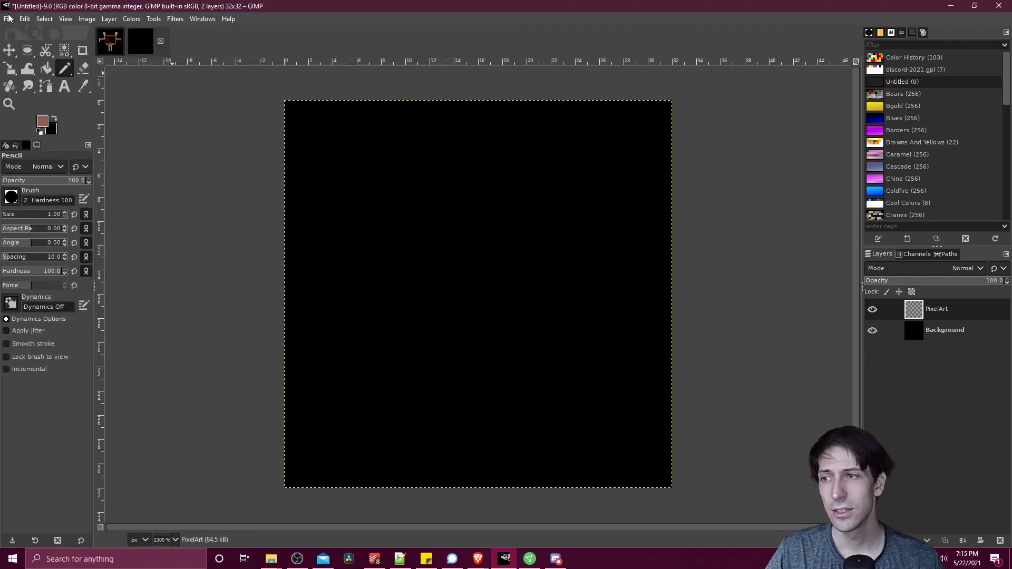
pyautogui.click(9, 19)
pyautogui.click(29, 59)
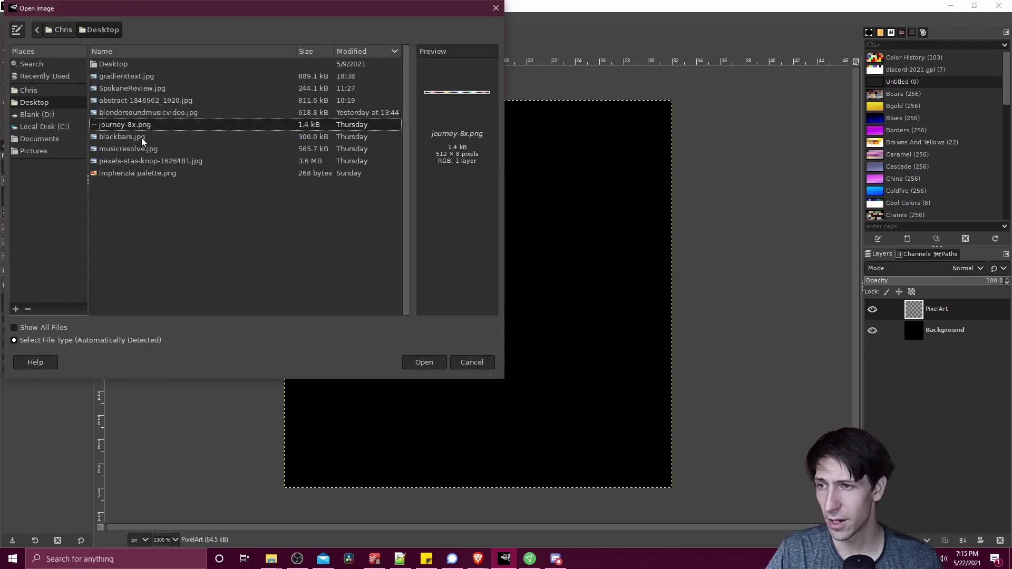
pyautogui.doubleClick(151, 128)
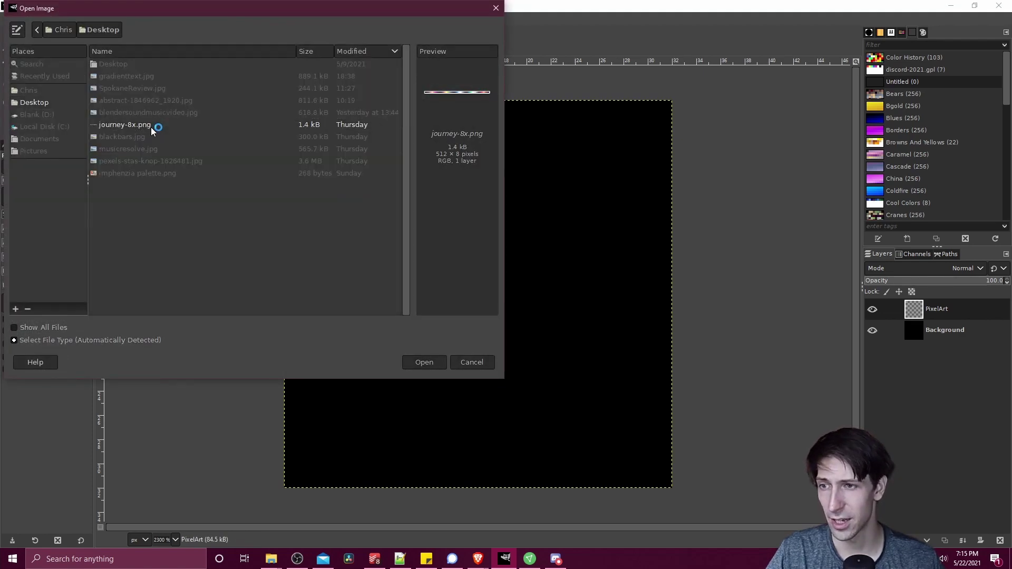
# Start a palette import using the open journey-8x image as the source.
pyautogui.scroll(3, 462, 290)
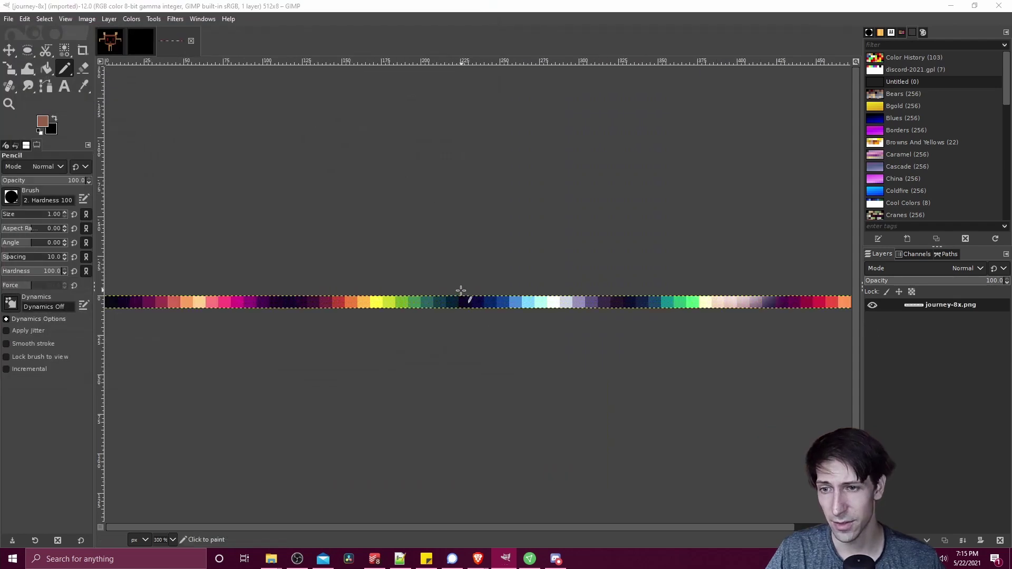
pyautogui.moveTo(461, 290)
pyautogui.mouseDown()
pyautogui.moveTo(527, 296)
pyautogui.moveTo(301, 289)
pyautogui.moveTo(478, 285)
pyautogui.moveTo(437, 283)
pyautogui.mouseUp()
pyautogui.hscroll(3, 522, 246)
pyautogui.scroll(1, 521, 247)
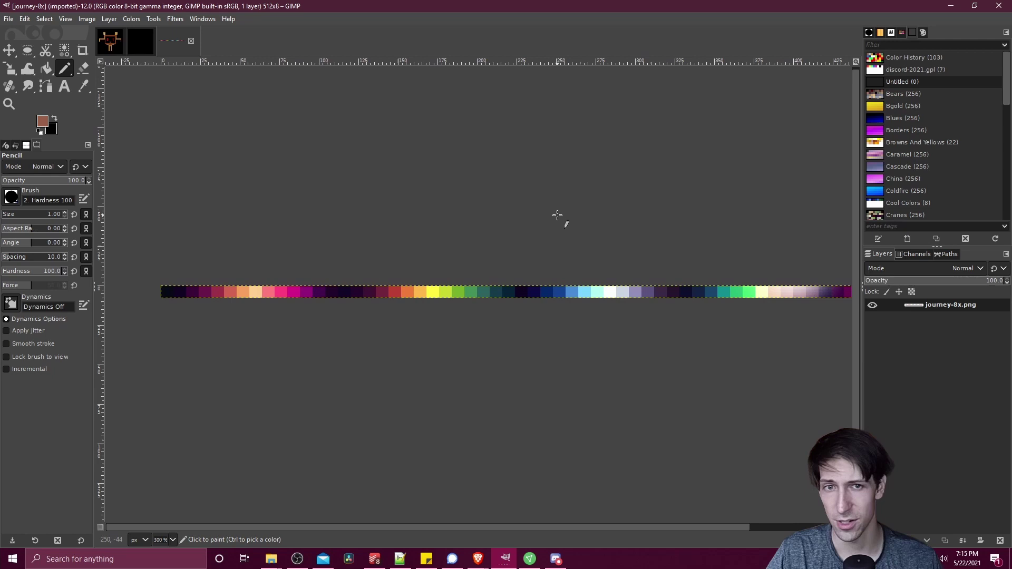
pyautogui.rightClick(934, 81)
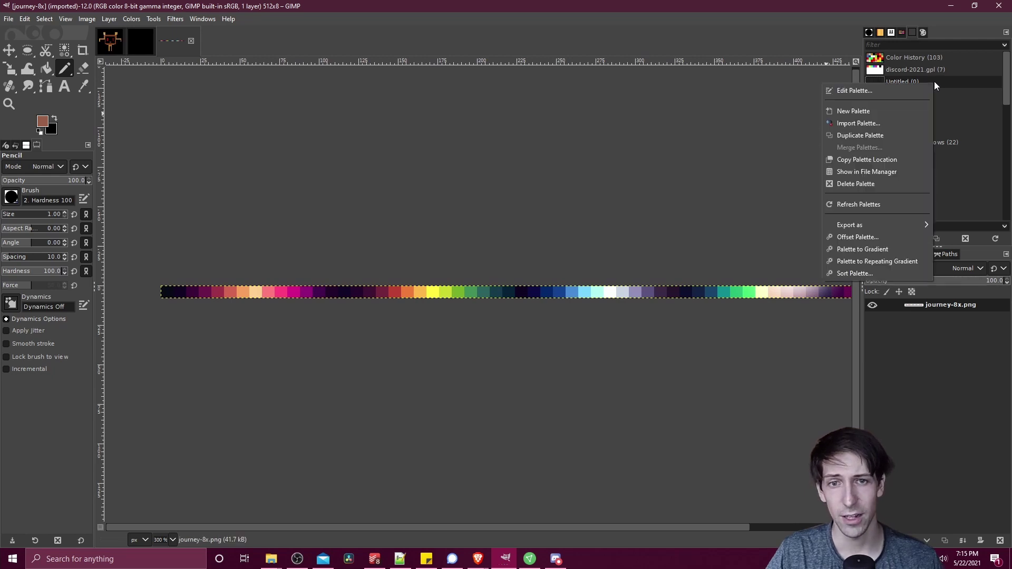
pyautogui.click(911, 126)
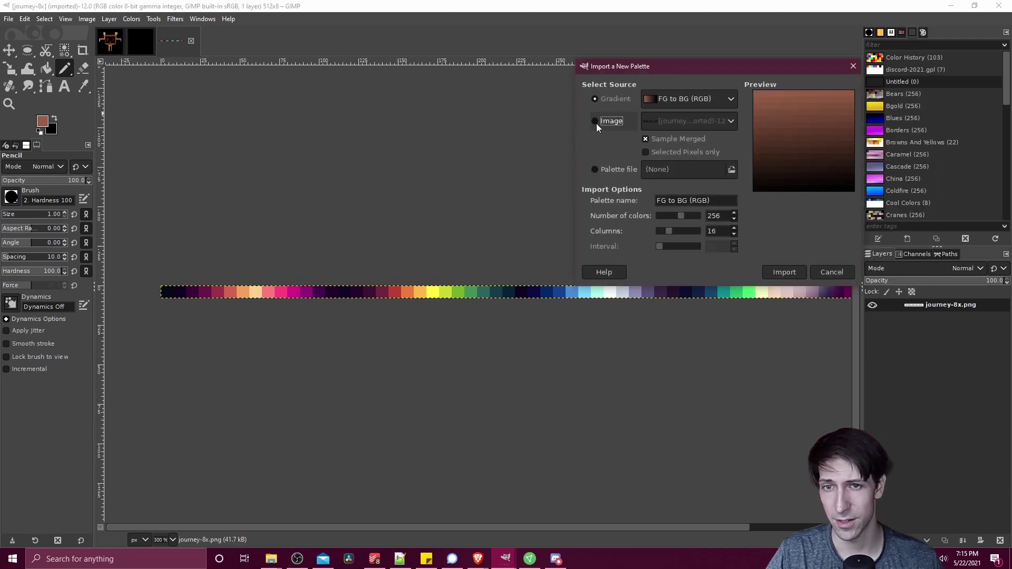
pyautogui.click(596, 122)
pyautogui.click(727, 121)
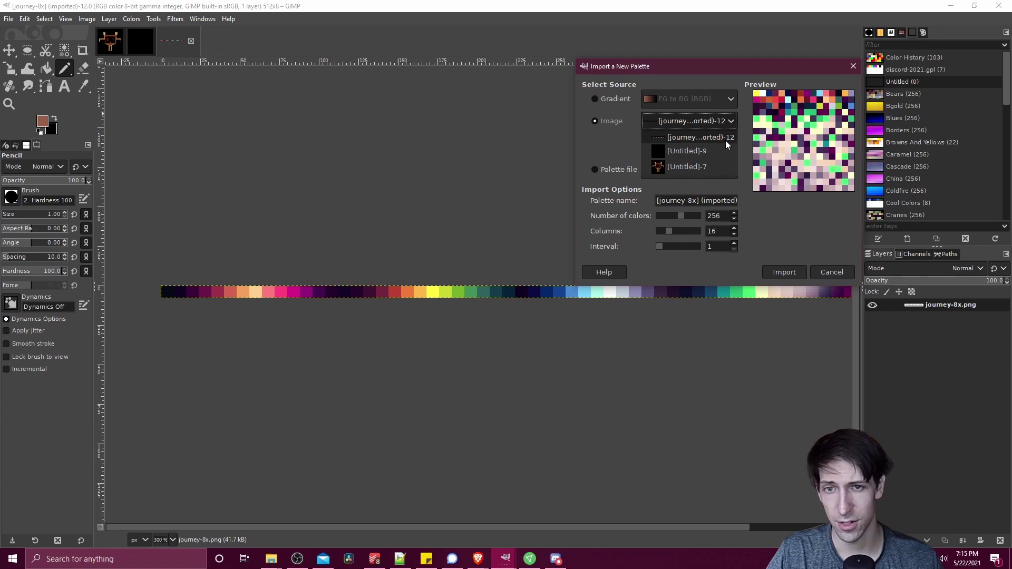
pyautogui.click(726, 138)
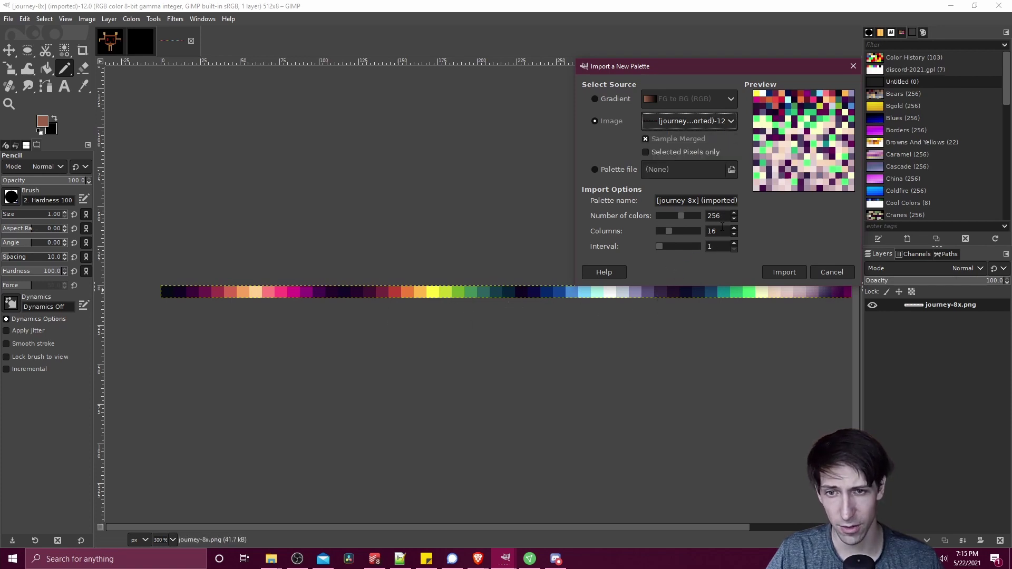
# Set the import to 32 colours arranged in 4 columns.
pyautogui.moveTo(721, 215); pyautogui.dragTo(712, 215)
pyautogui.write('32')
pyautogui.press('Tab')
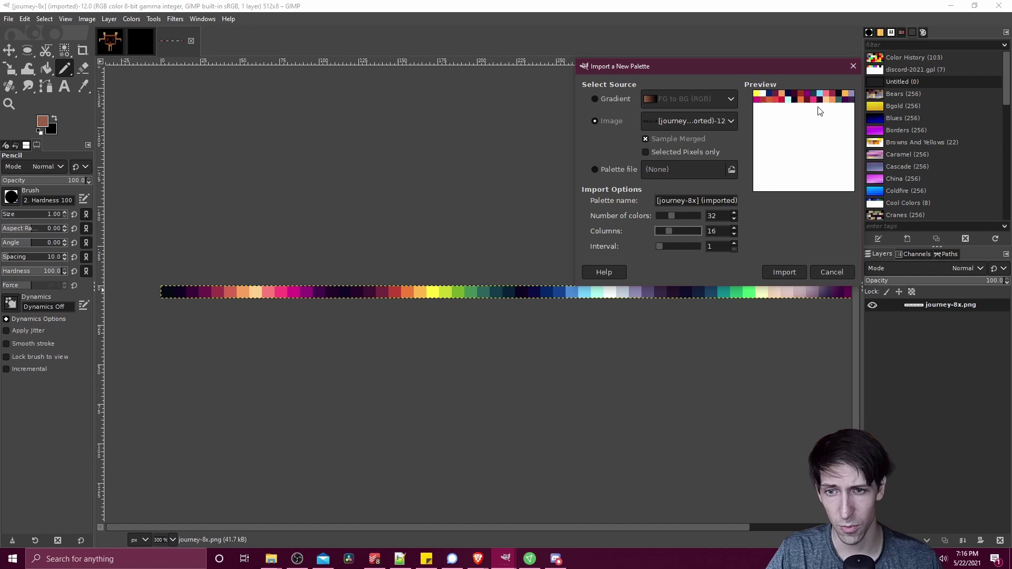
pyautogui.press('Tab')
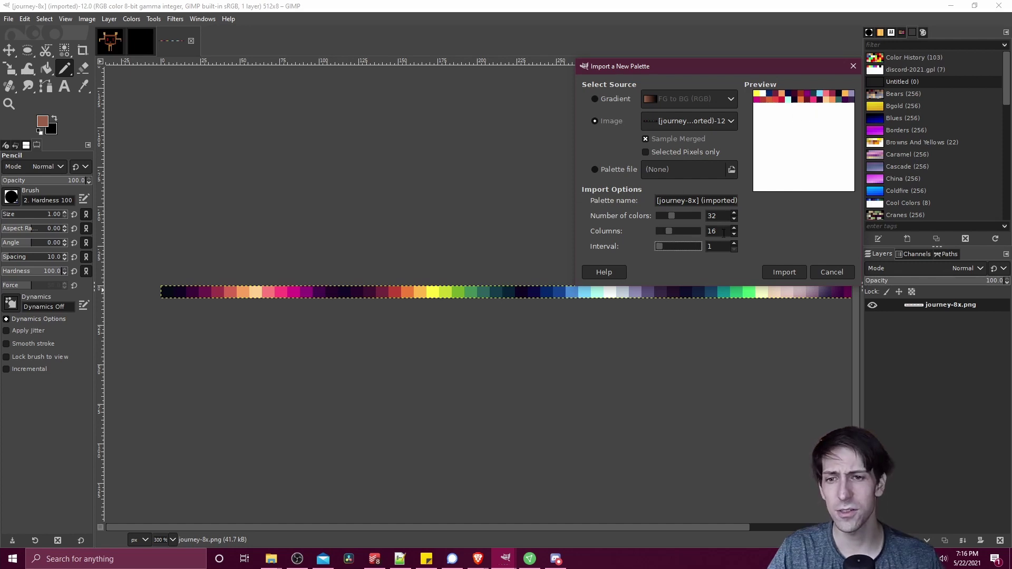
pyautogui.click(723, 233)
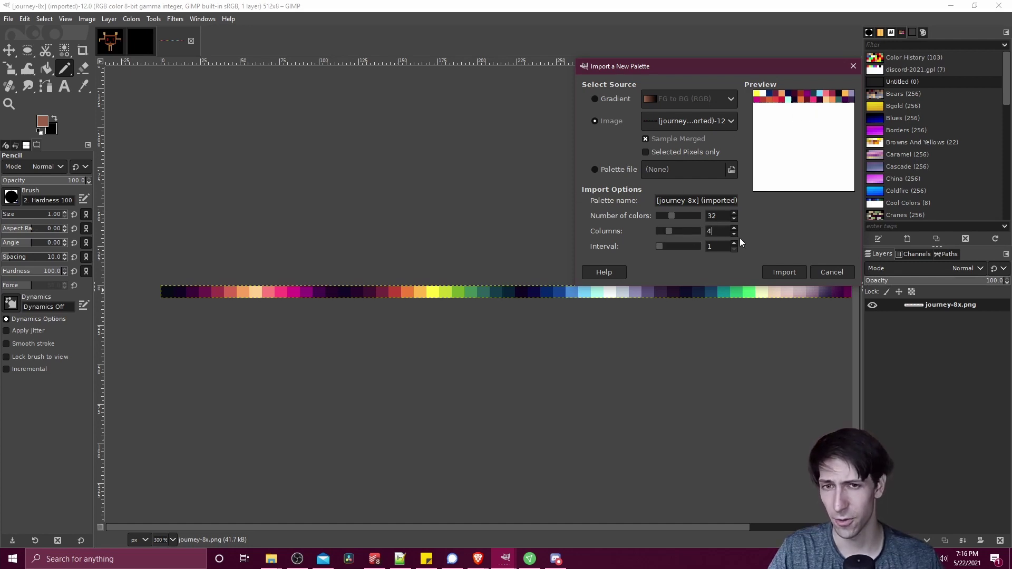
pyautogui.press('Tab')
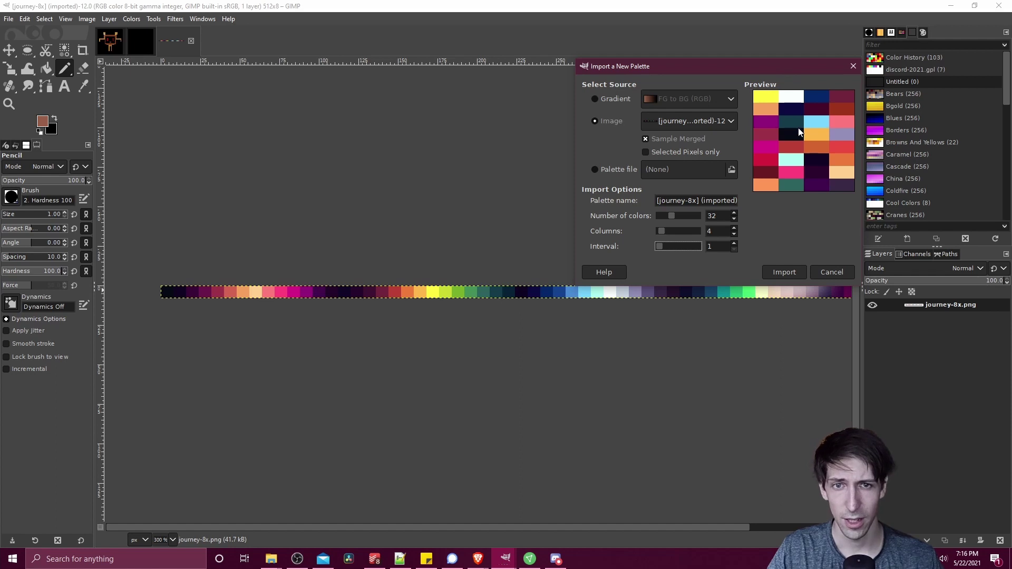
# Import the 32-colour journey-8x palette and try its swatches, ending on an orange.
pyautogui.click(792, 272)
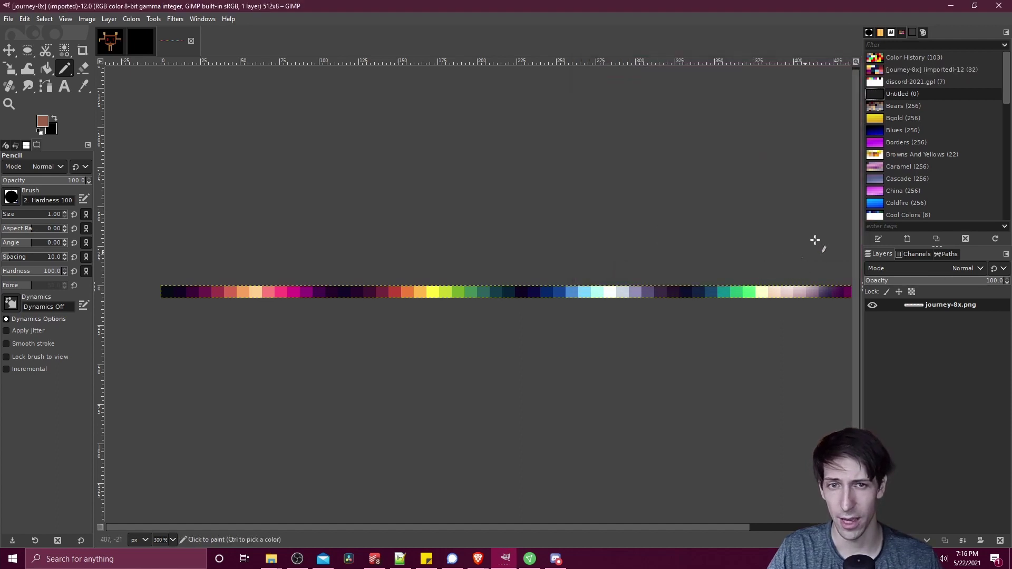
pyautogui.click(895, 69)
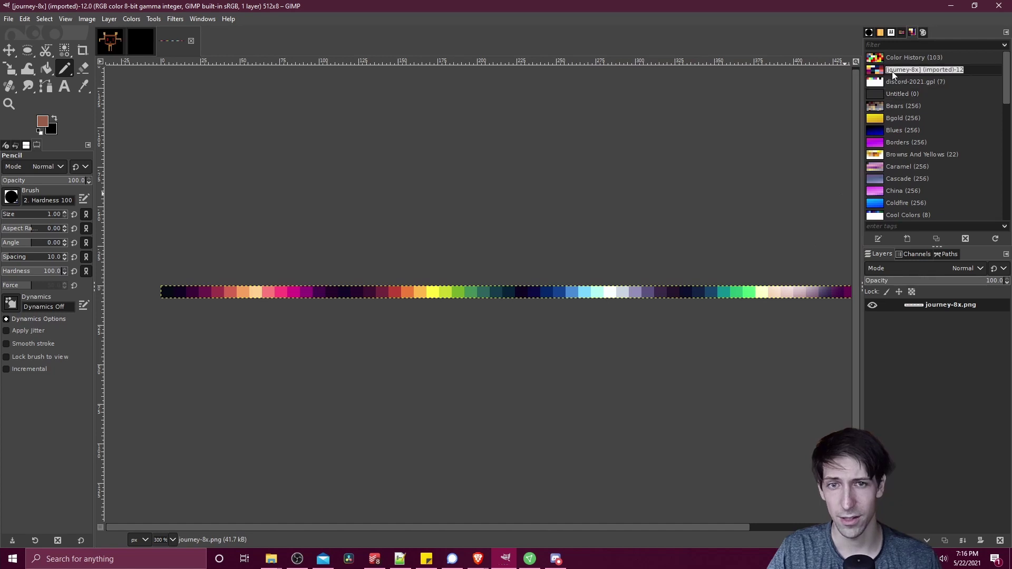
pyautogui.doubleClick(880, 70)
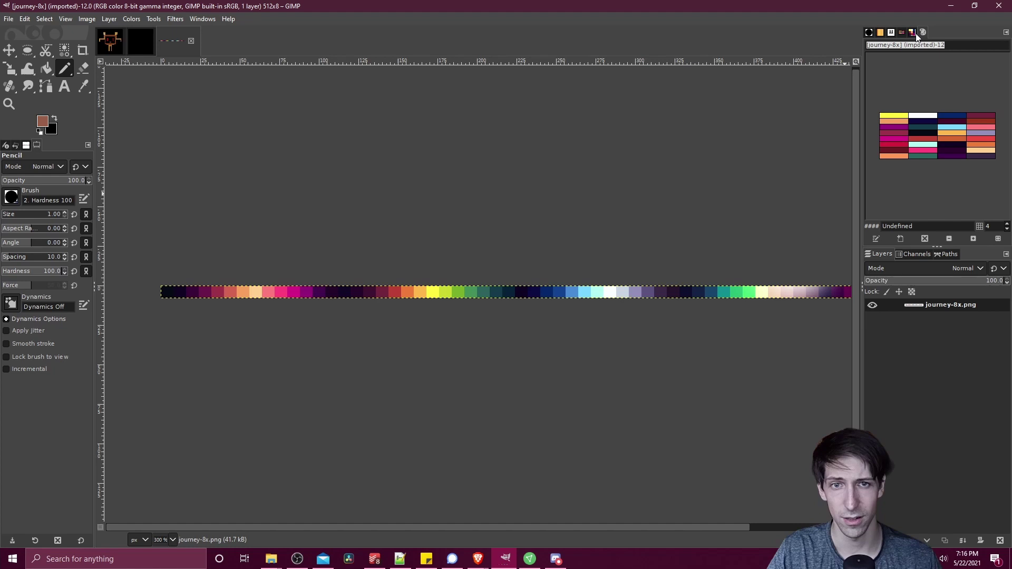
pyautogui.click(965, 153)
pyautogui.click(952, 127)
pyautogui.click(980, 127)
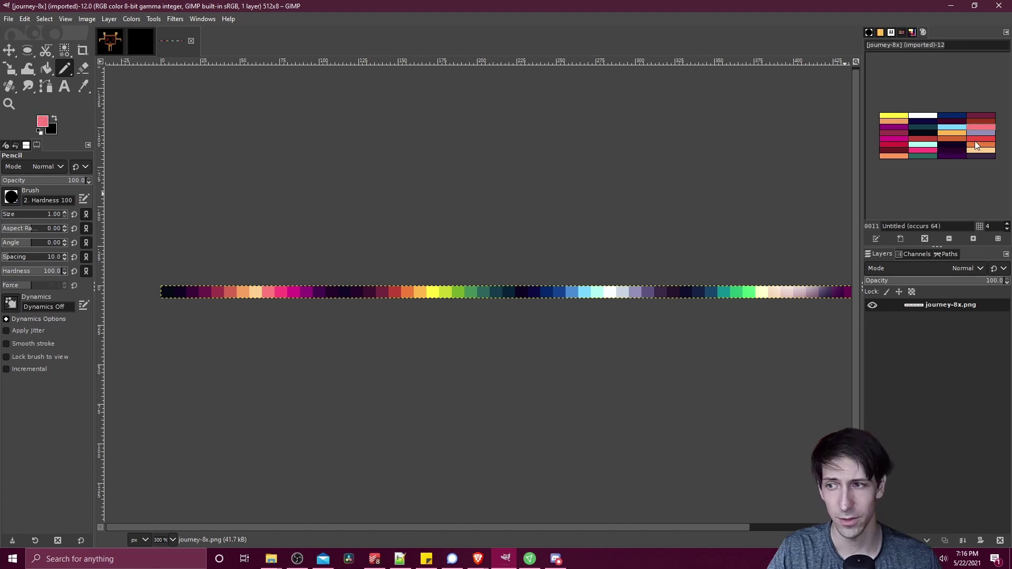
pyautogui.click(981, 145)
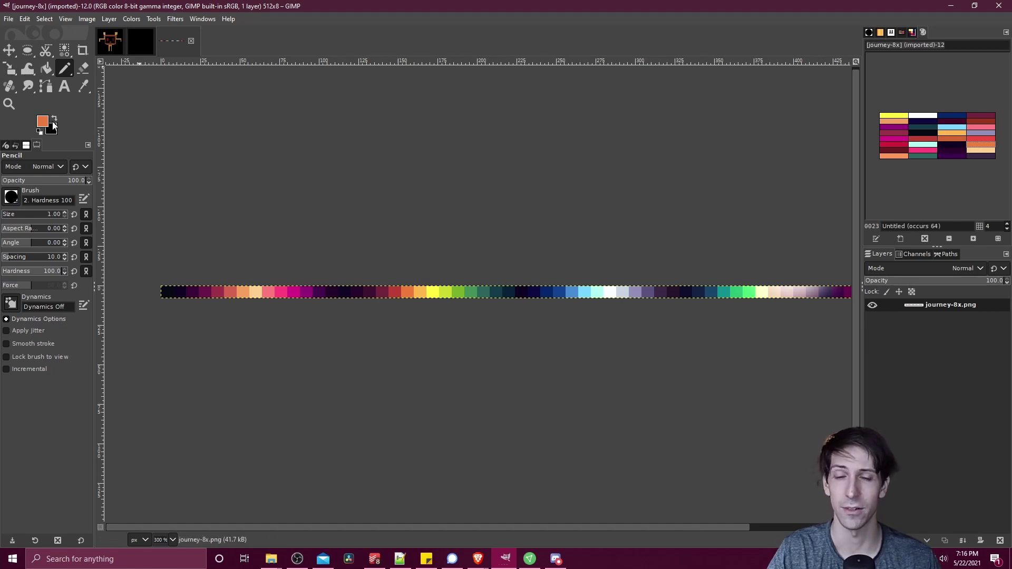
# Show the discord-2021.gpl swatches and set the foreground to its red ed4245.
pyautogui.click(905, 33)
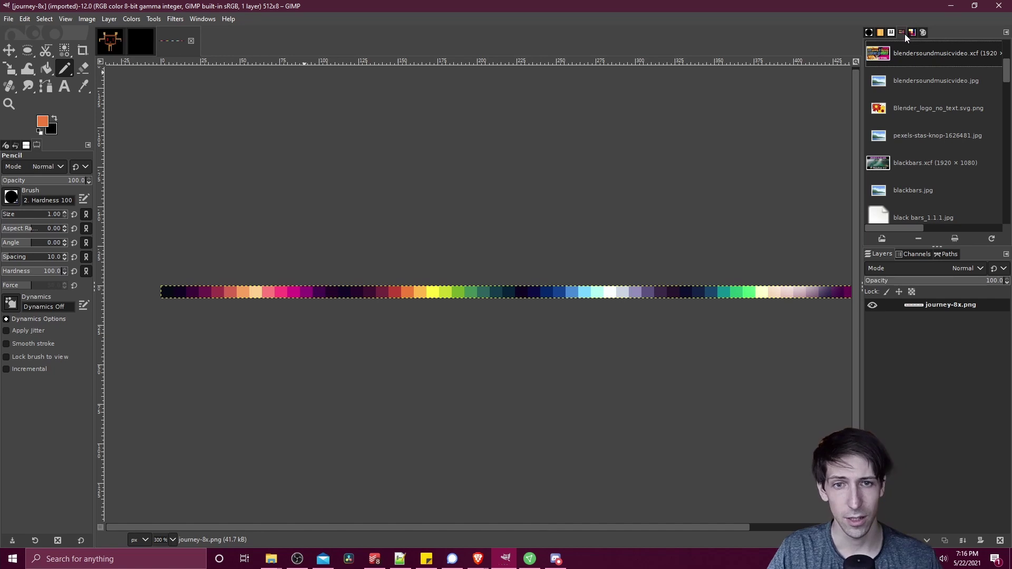
pyautogui.click(912, 33)
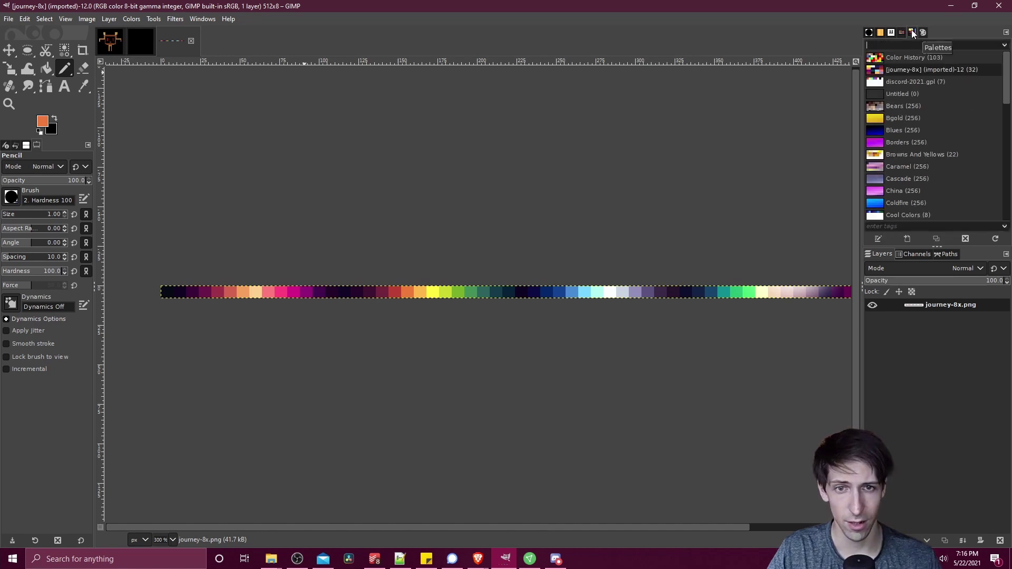
pyautogui.doubleClick(912, 81)
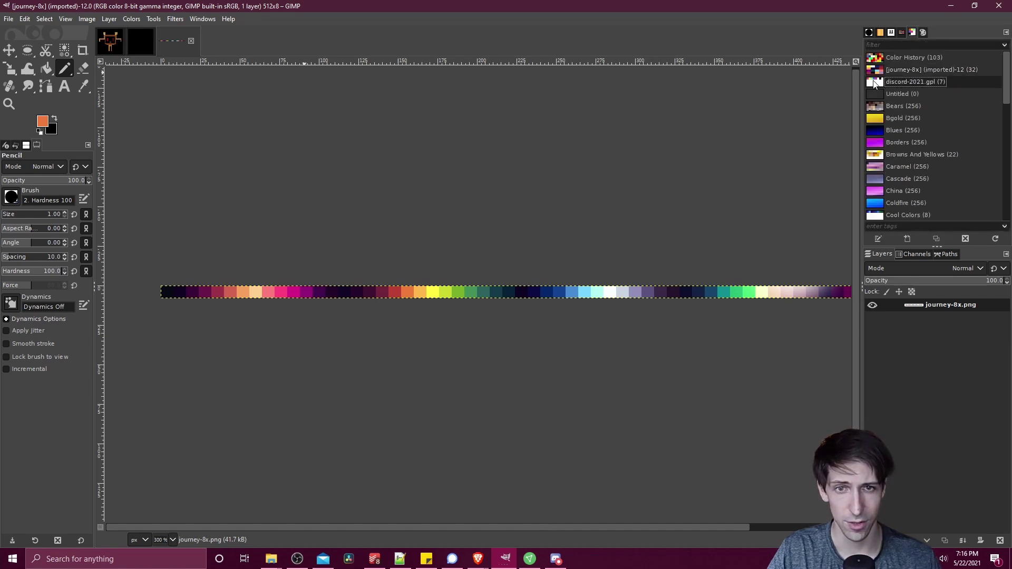
pyautogui.click(880, 136)
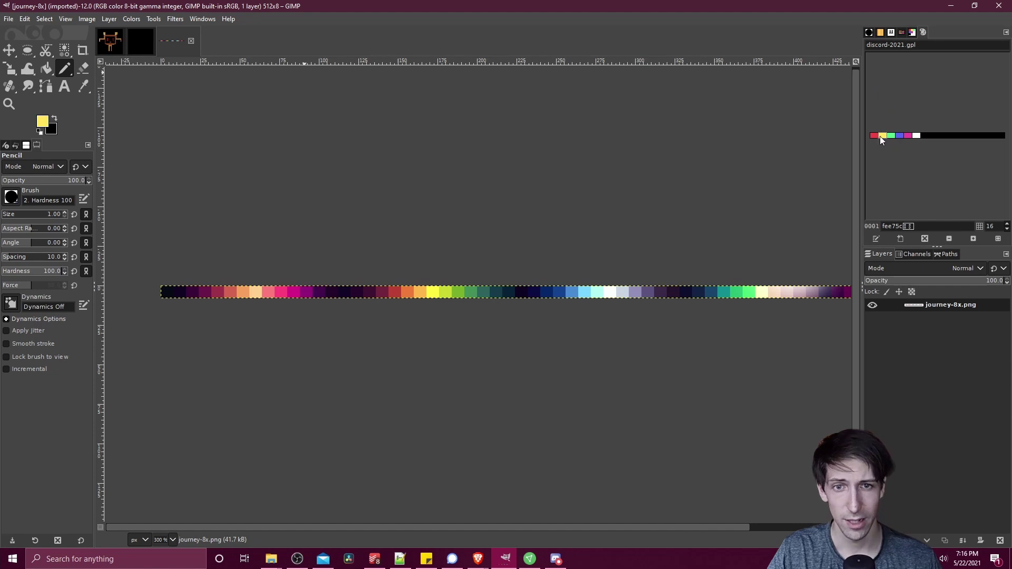
pyautogui.click(874, 136)
pyautogui.click(891, 135)
pyautogui.click(900, 136)
pyautogui.click(917, 135)
pyautogui.click(908, 135)
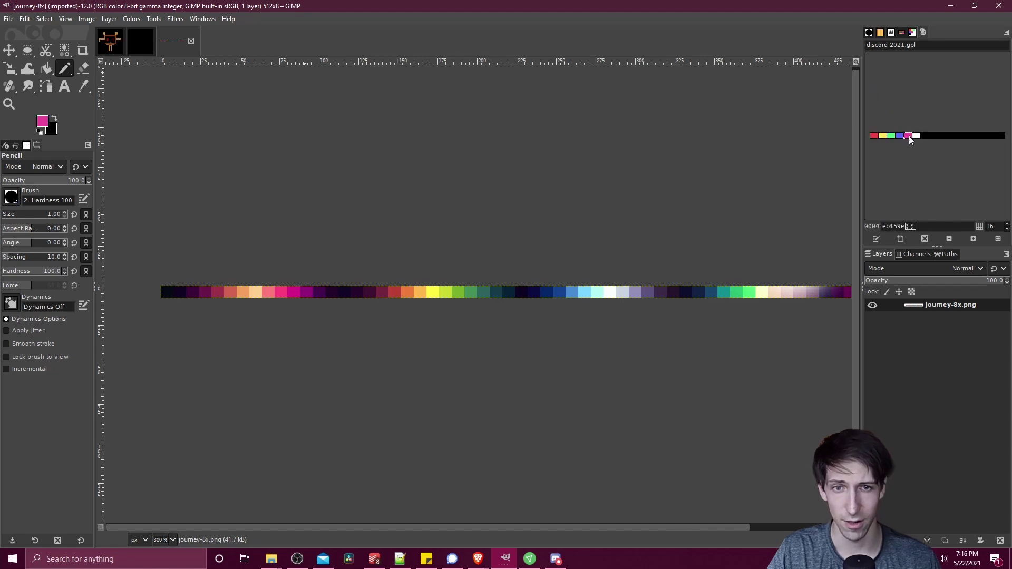
pyautogui.click(873, 135)
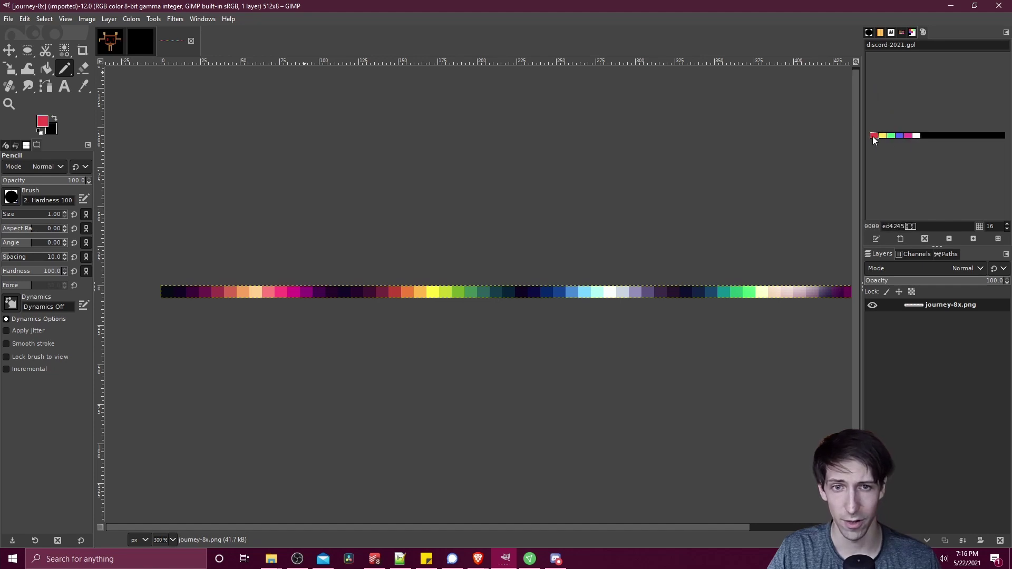
# Switch to the black 32×32 Untitled image and place a first red pixel.
pyautogui.click(138, 45)
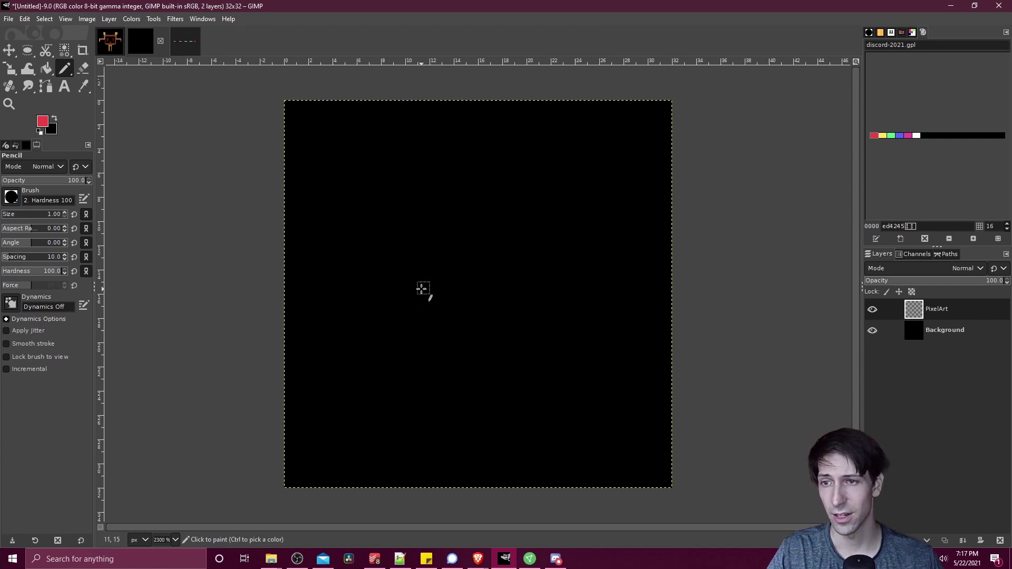
pyautogui.click(350, 179)
# Draw a red square outline for the face using straight pencil lines.
pyautogui.press('shift')
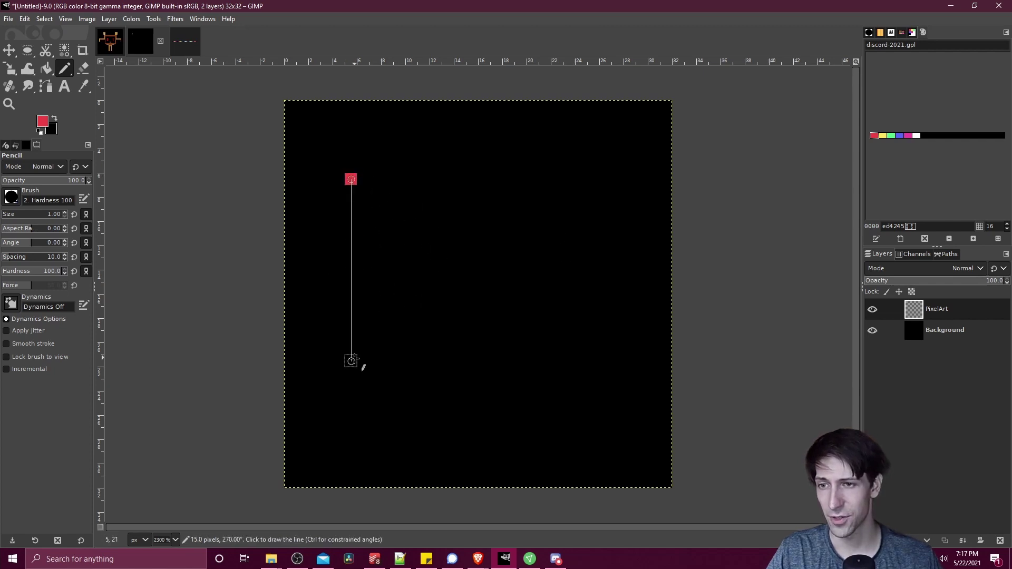
pyautogui.keyDown('shift'); pyautogui.click(352, 361); pyautogui.keyUp('shift')
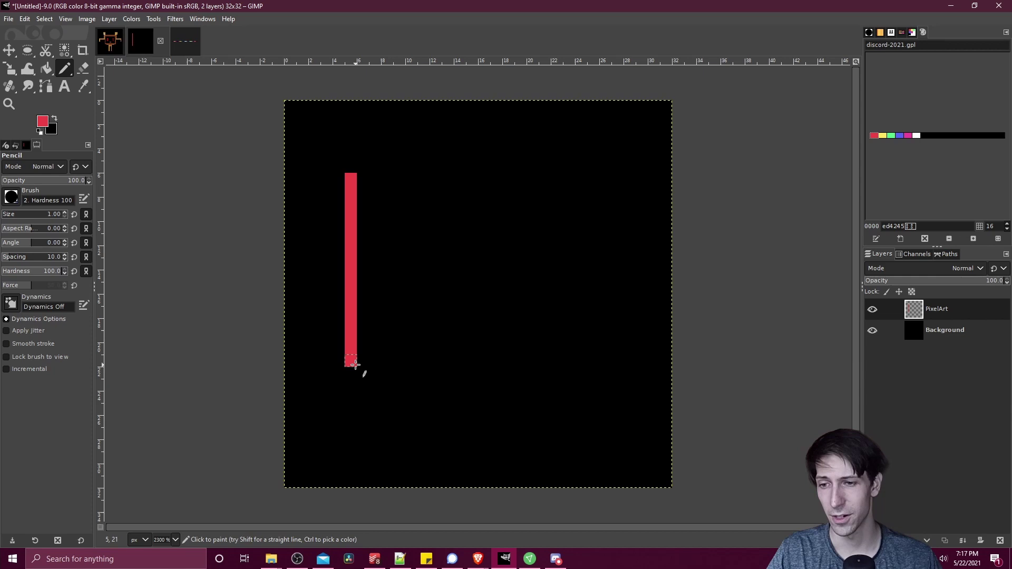
pyautogui.click(362, 373)
pyautogui.keyDown('shift'); pyautogui.click(584, 371); pyautogui.keyUp('shift')
pyautogui.click(593, 360)
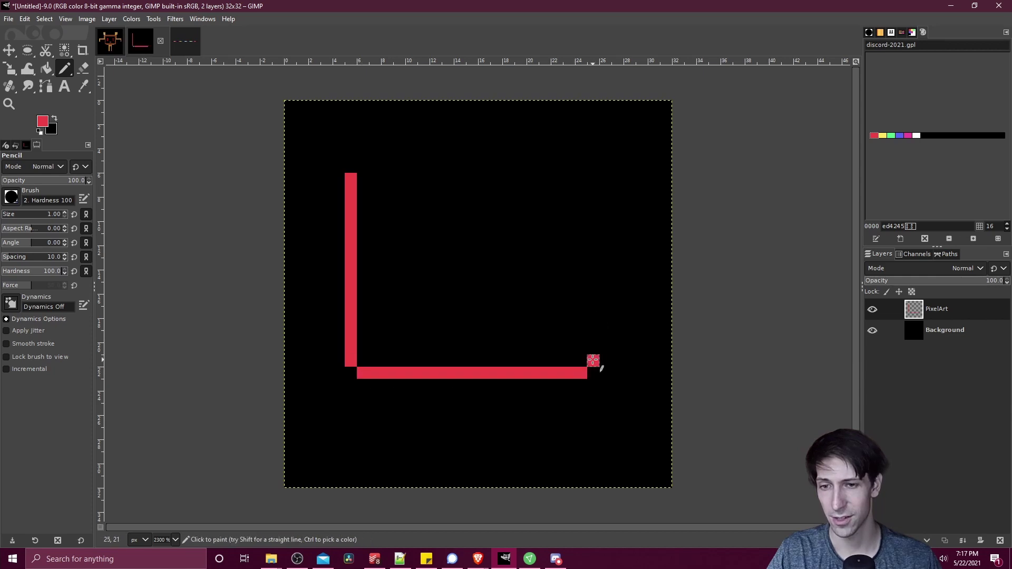
pyautogui.keyDown('shift'); pyautogui.click(593, 179); pyautogui.keyUp('shift')
pyautogui.click(581, 167)
pyautogui.keyDown('shift'); pyautogui.click(363, 166); pyautogui.keyUp('shift')
# Fill the square's black interior with the palette's yellow.
pyautogui.click(882, 135)
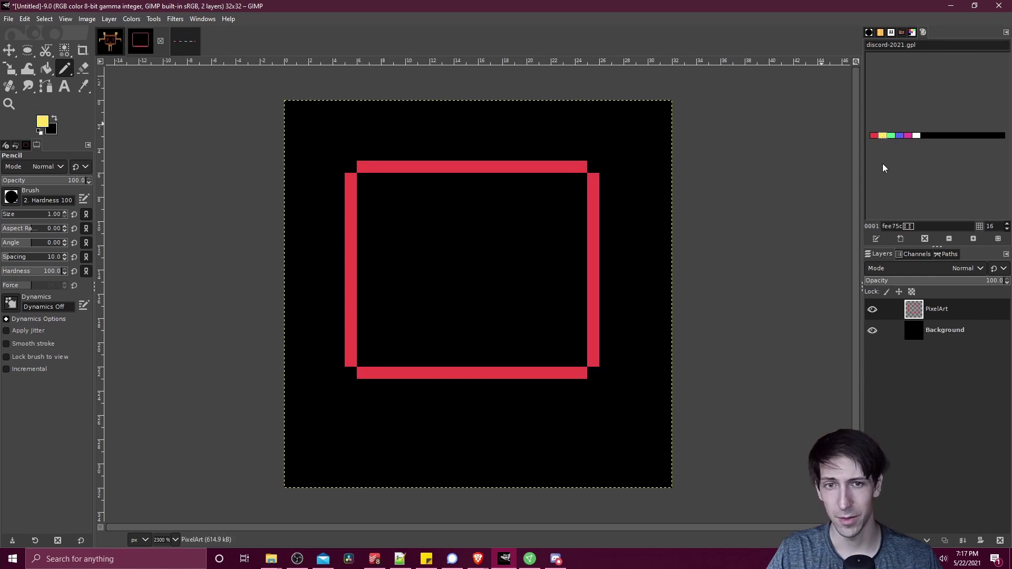
pyautogui.click(364, 179)
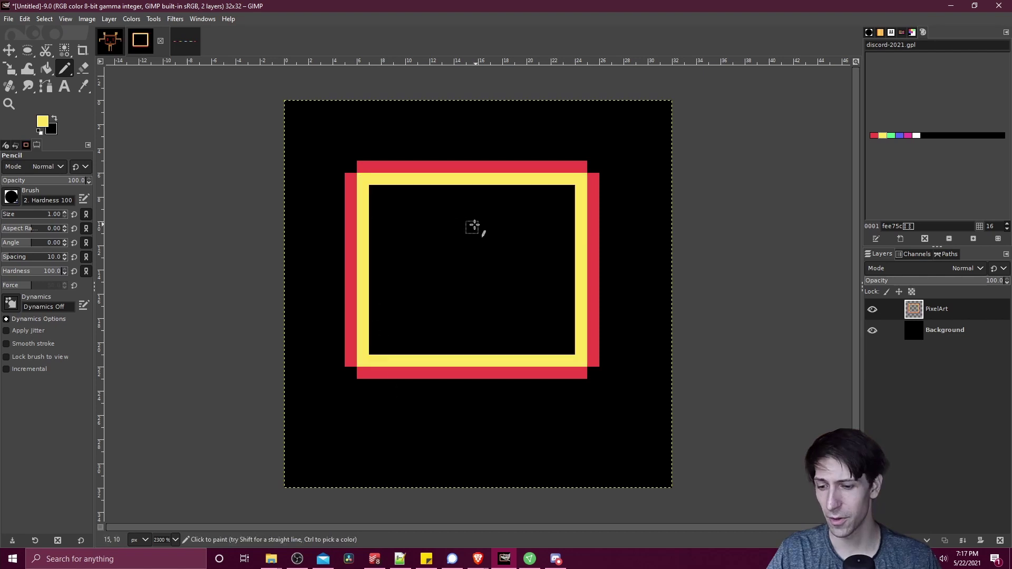
pyautogui.hotkey('shift', 'b')
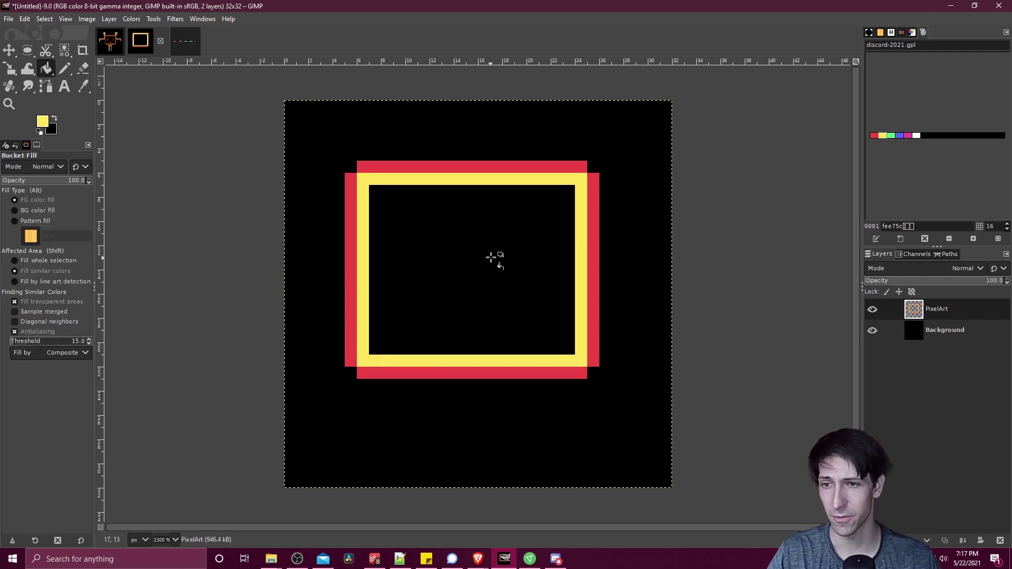
pyautogui.click(494, 259)
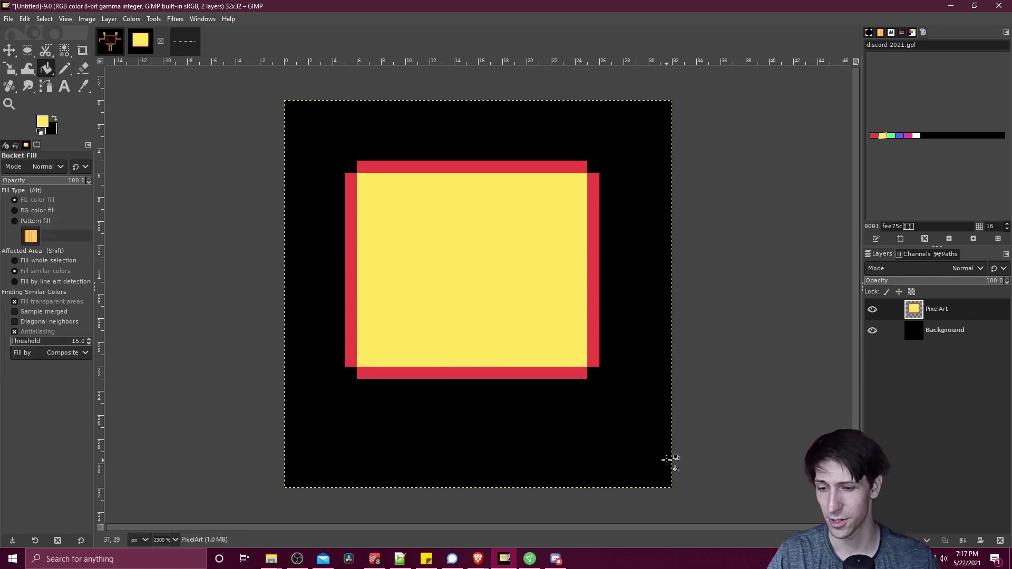
# Draw the magenta eyes on the yellow face with the pencil.
pyautogui.press('n')
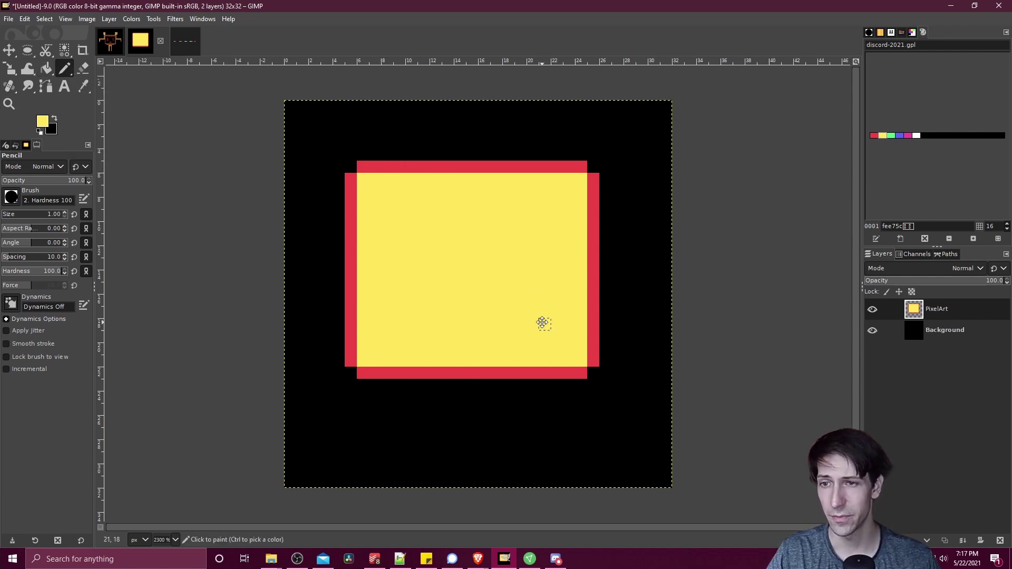
pyautogui.moveTo(499, 222)
pyautogui.mouseDown()
pyautogui.moveTo(511, 233)
pyautogui.moveTo(549, 221)
pyautogui.mouseUp()
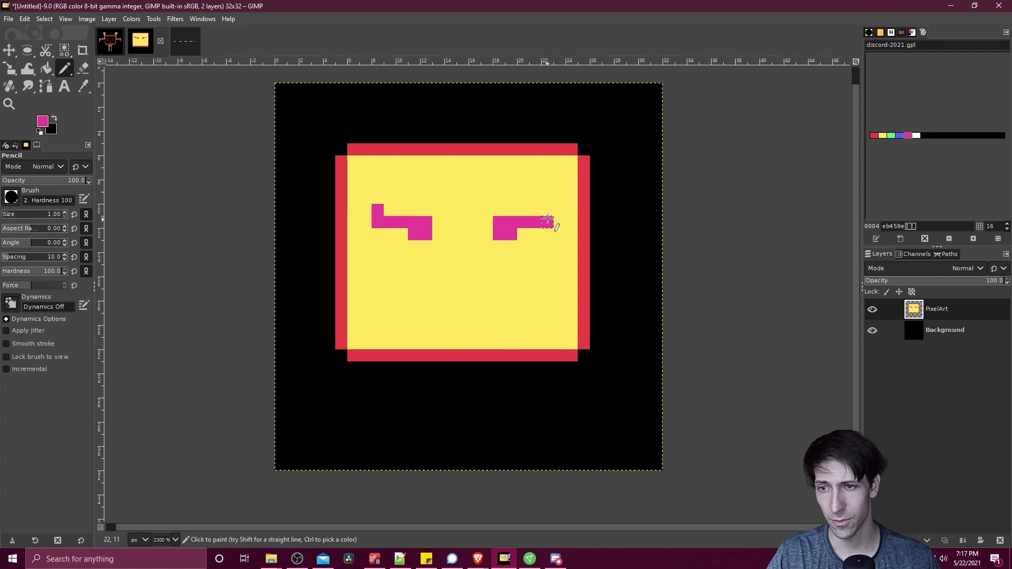
pyautogui.click(547, 210)
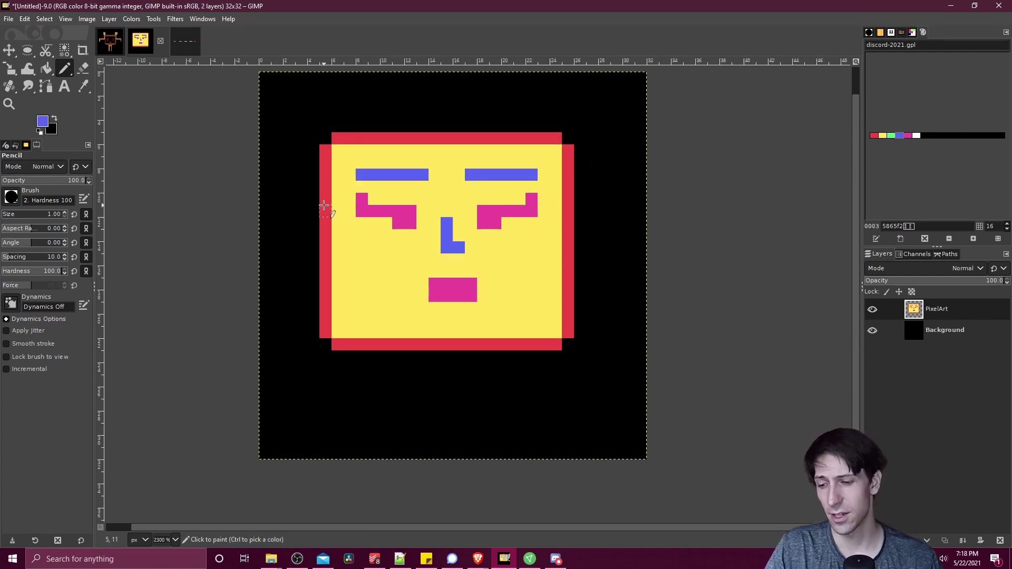
pyautogui.hotkey('shift', 'e')
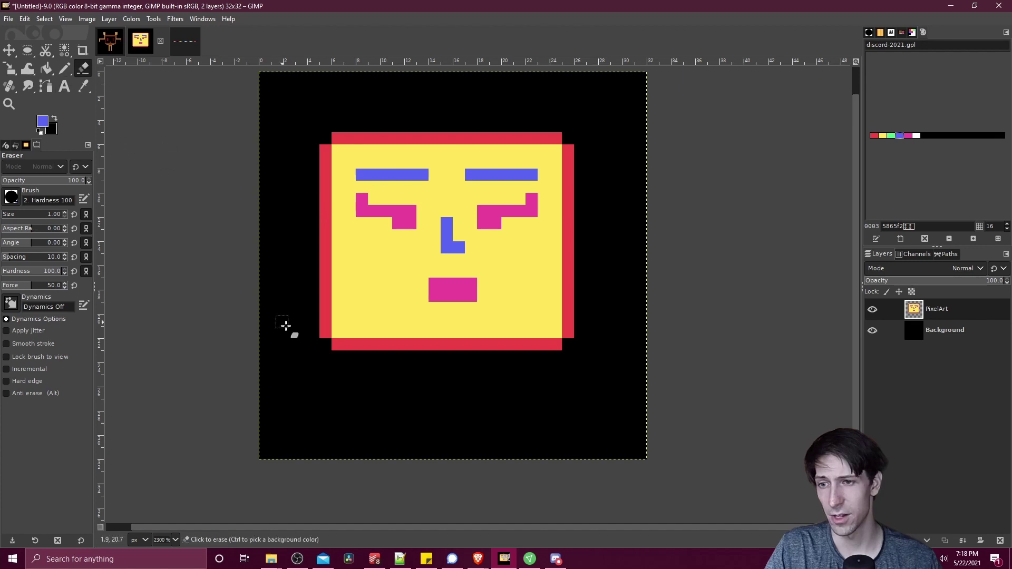
pyautogui.moveTo(330, 264)
pyautogui.mouseDown()
pyautogui.moveTo(357, 355)
pyautogui.moveTo(334, 269)
pyautogui.mouseUp()
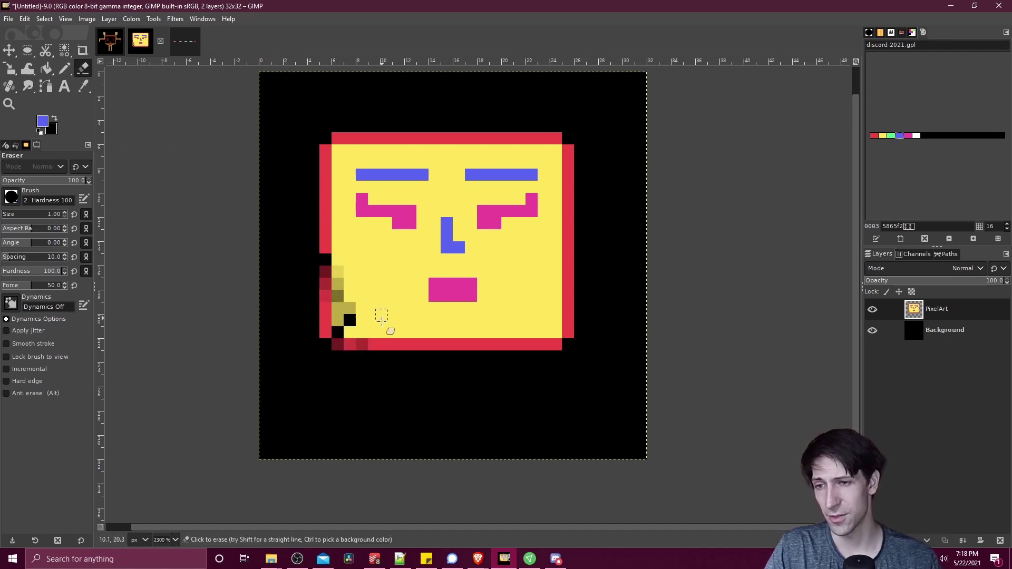
pyautogui.hotkey('ctrl', 'z')
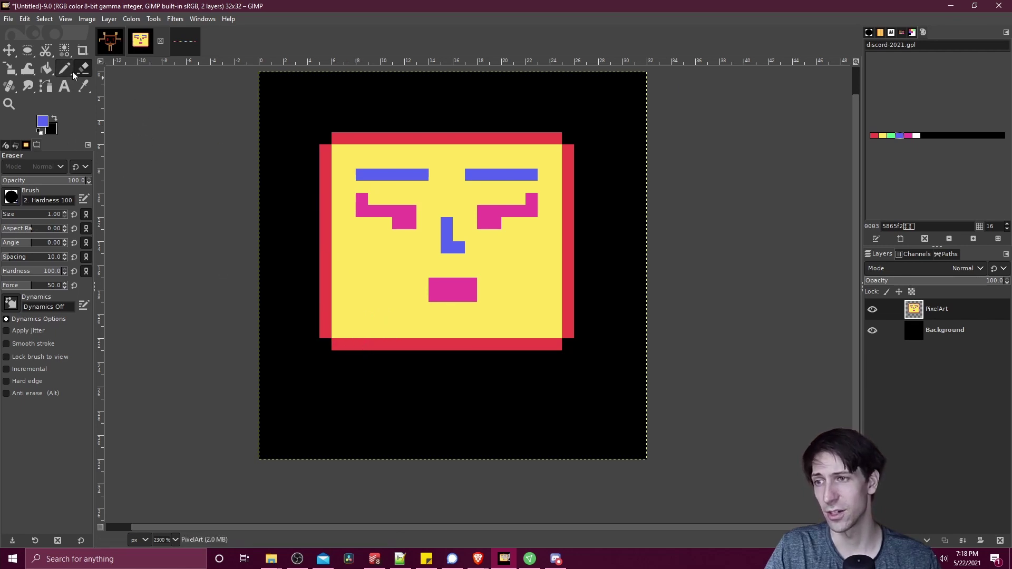
pyautogui.click(58, 67)
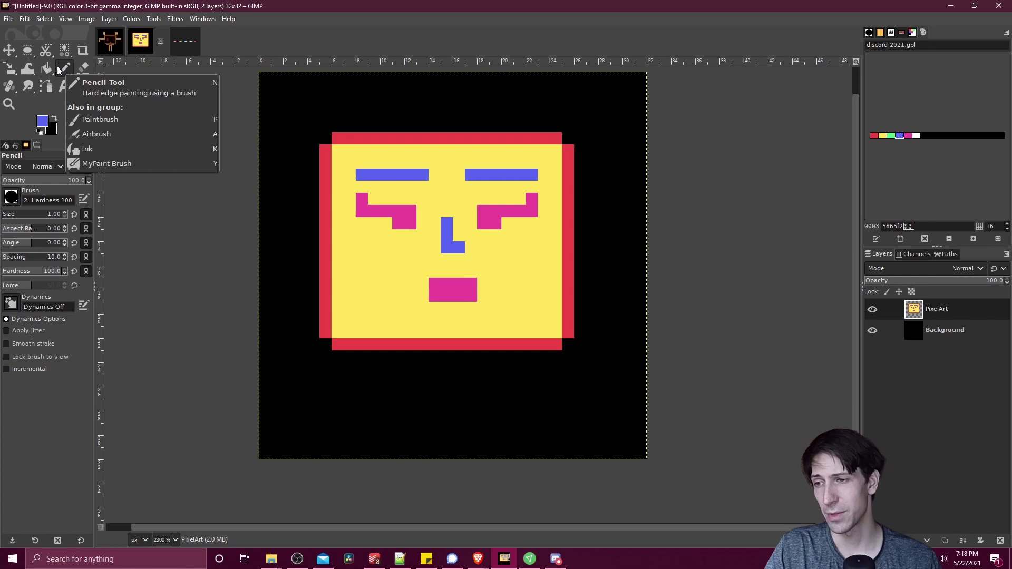
pyautogui.moveTo(82, 181); pyautogui.dragTo(21, 181)
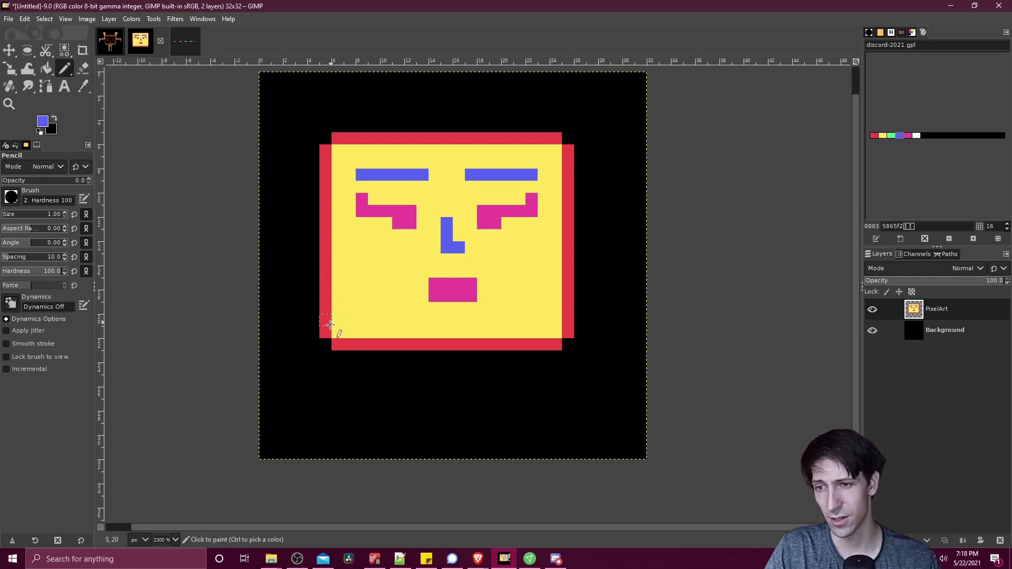
pyautogui.hotkey('shift', 'e')
pyautogui.click(68, 66)
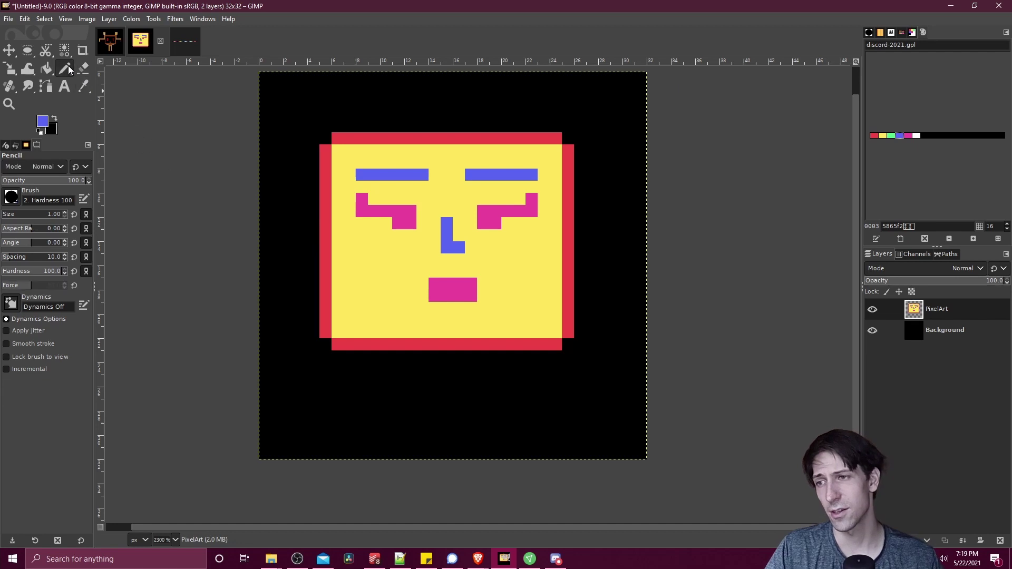
# Set the pencil to Erase mode and trim the face's lower corners into a tapered jaw.
pyautogui.click(35, 170)
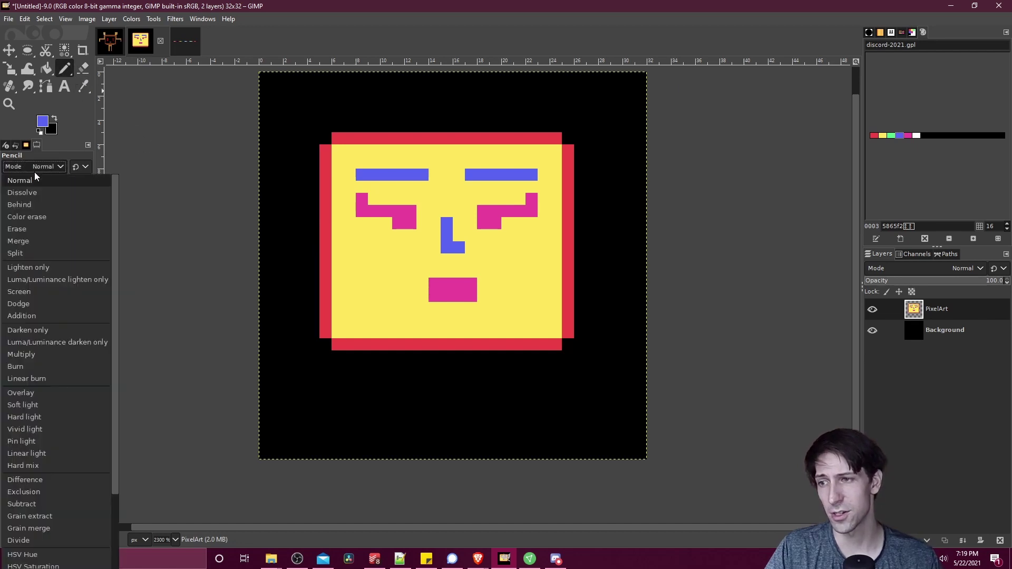
pyautogui.click(38, 233)
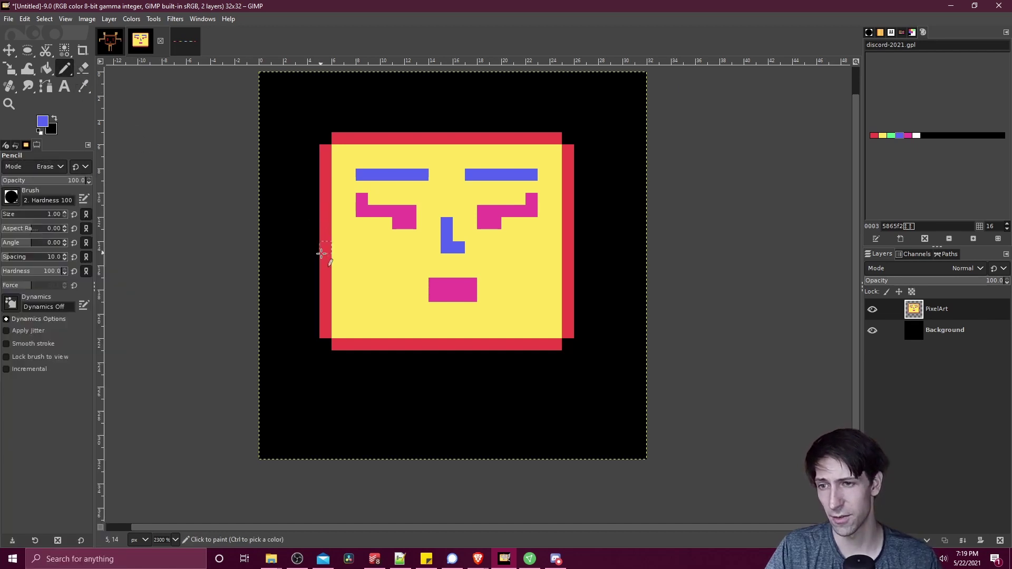
pyautogui.moveTo(325, 244)
pyautogui.mouseDown()
pyautogui.moveTo(324, 343)
pyautogui.moveTo(339, 342)
pyautogui.moveTo(333, 276)
pyautogui.moveTo(352, 342)
pyautogui.moveTo(350, 306)
pyautogui.mouseUp()
pyautogui.moveTo(561, 343)
pyautogui.mouseDown()
pyautogui.moveTo(559, 299)
pyautogui.moveTo(570, 326)
pyautogui.moveTo(571, 271)
pyautogui.moveTo(571, 323)
pyautogui.moveTo(567, 255)
pyautogui.mouseUp()
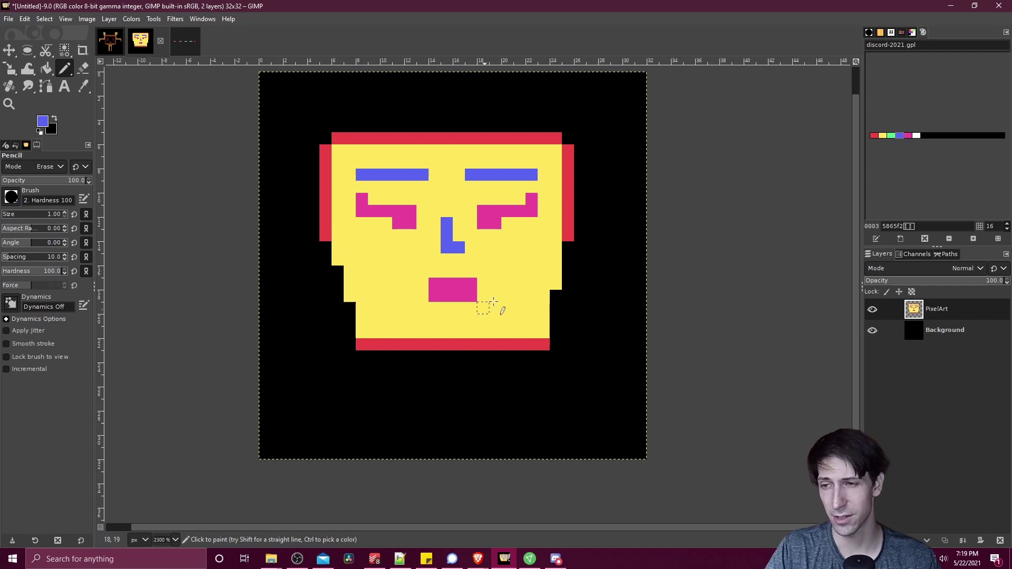
pyautogui.moveTo(551, 292); pyautogui.dragTo(544, 342)
pyautogui.press('x')
pyautogui.keyDown('ctrl'); pyautogui.click(527, 326); pyautogui.keyUp('ctrl')
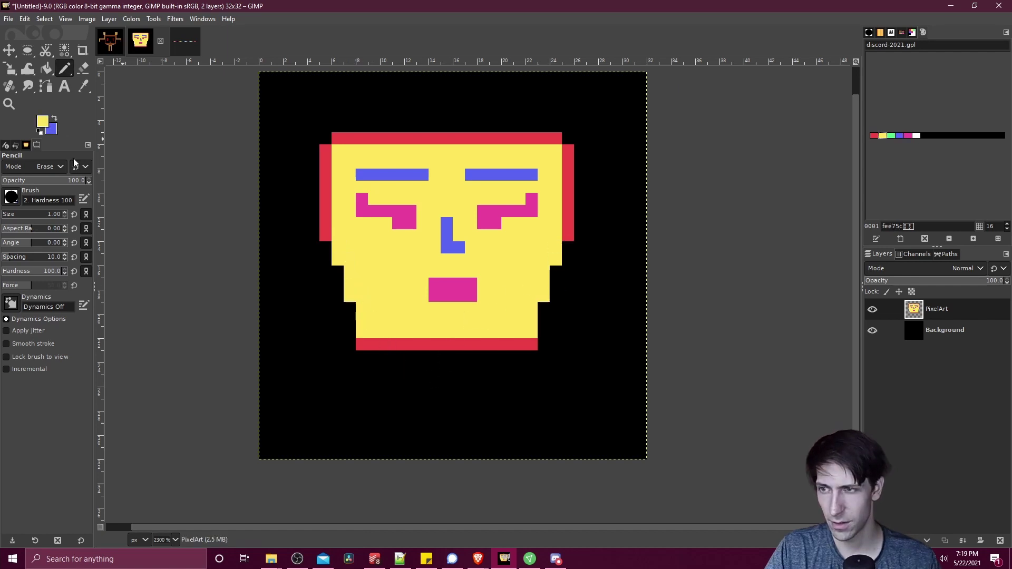
# Return the pencil to Normal mode and redraw the left jaw outline in red.
pyautogui.click(50, 166)
pyautogui.click(46, 179)
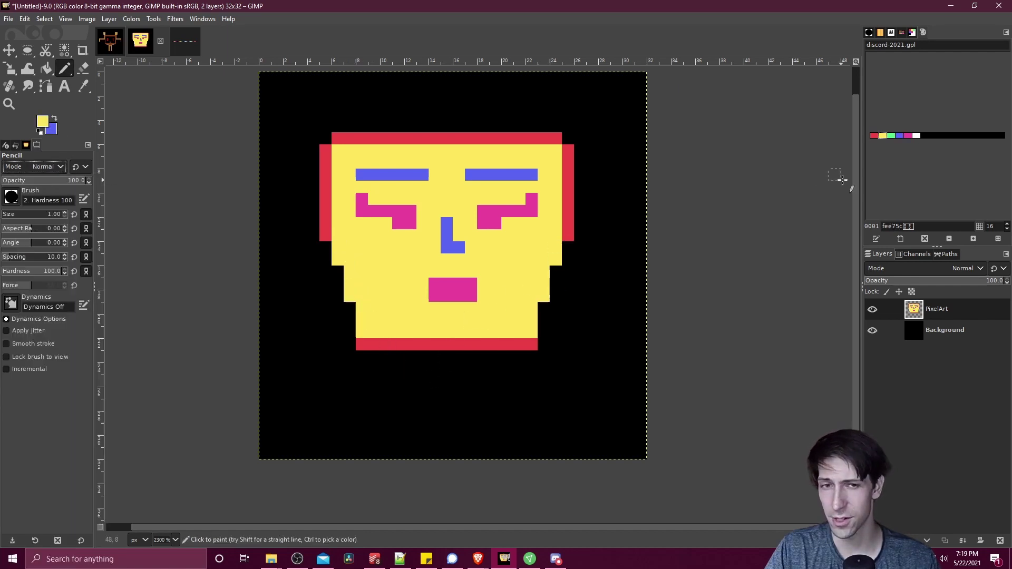
pyautogui.click(872, 136)
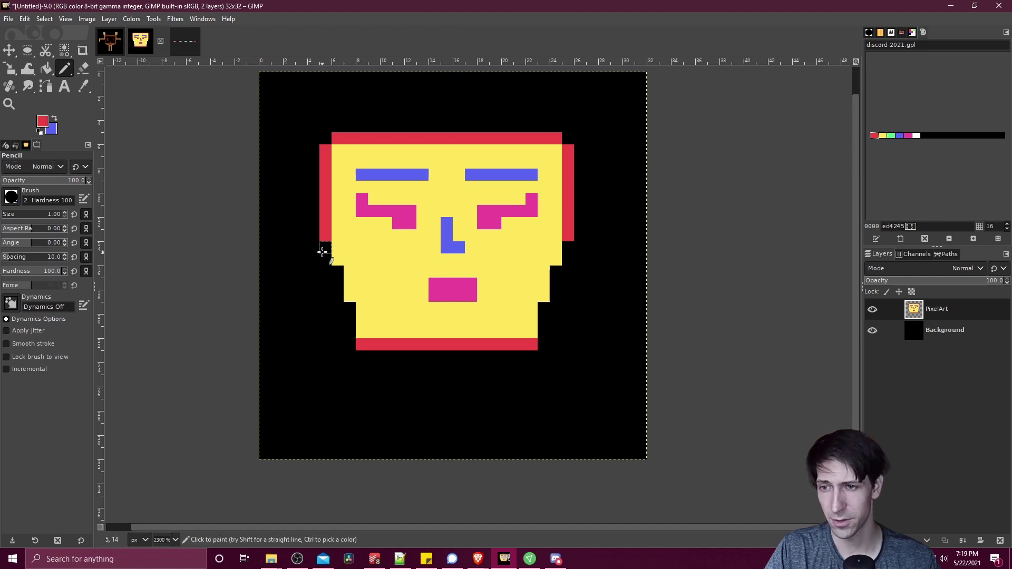
pyautogui.moveTo(325, 249)
pyautogui.mouseDown()
pyautogui.moveTo(349, 275)
pyautogui.moveTo(357, 309)
pyautogui.mouseUp()
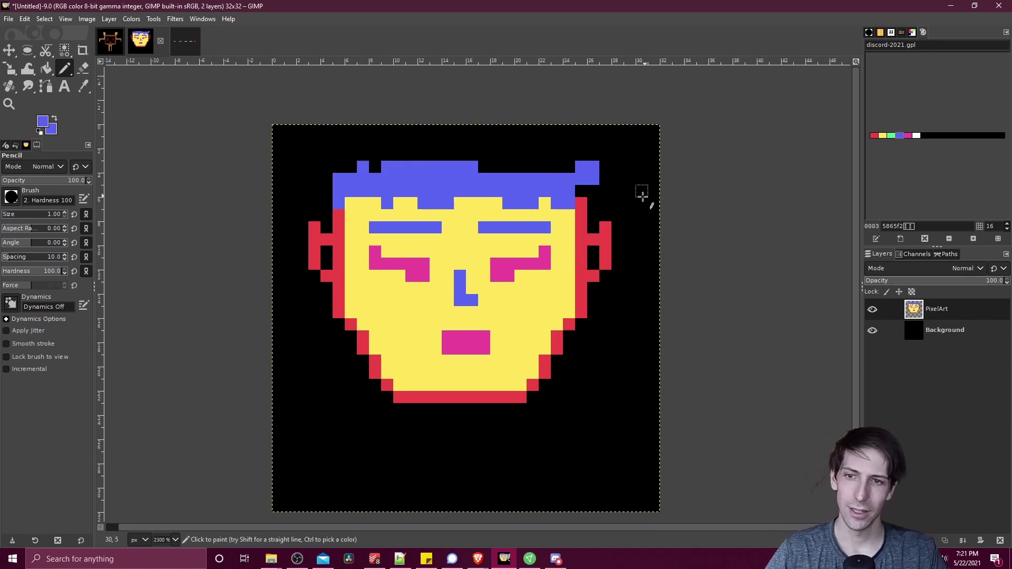
pyautogui.scroll(2, 606, 206)
# Pencil extra blue pixels down the hair's right and left edges, then open the Mode list.
pyautogui.moveTo(567, 209)
pyautogui.mouseDown()
pyautogui.moveTo(568, 224)
pyautogui.moveTo(556, 223)
pyautogui.mouseUp()
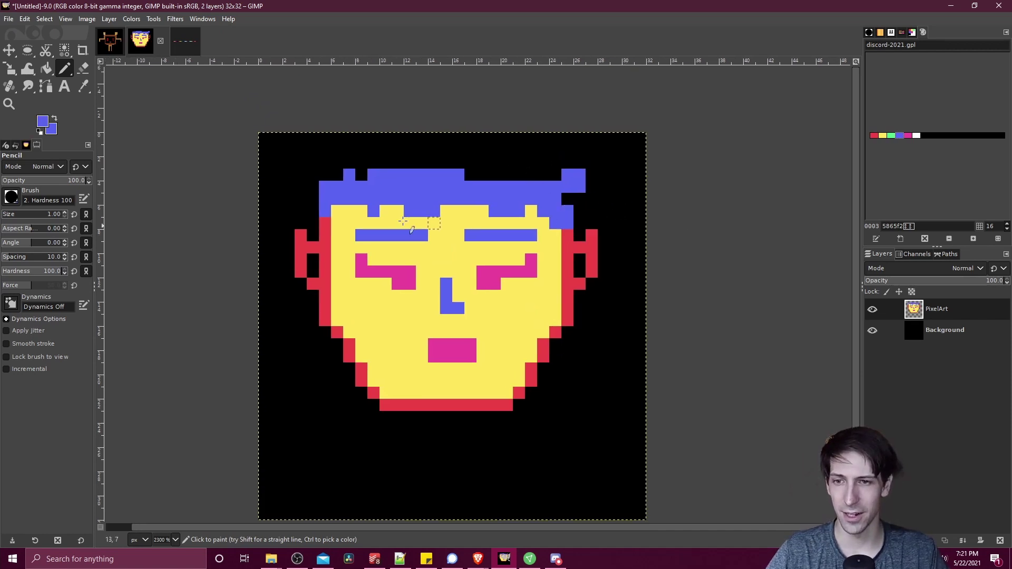
pyautogui.moveTo(338, 211)
pyautogui.mouseDown()
pyautogui.moveTo(339, 226)
pyautogui.moveTo(325, 235)
pyautogui.mouseUp()
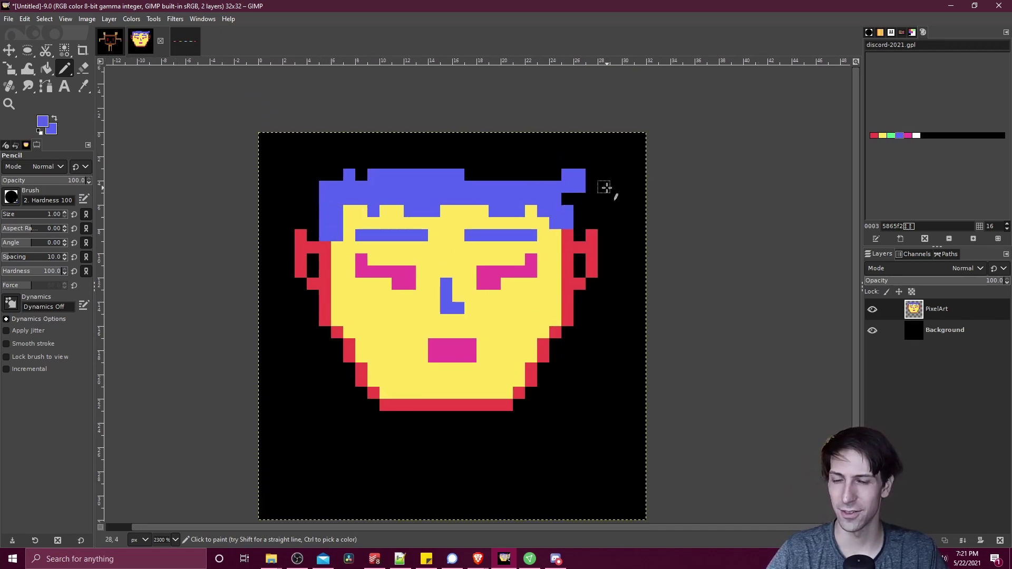
pyautogui.scroll(-1, 612, 192)
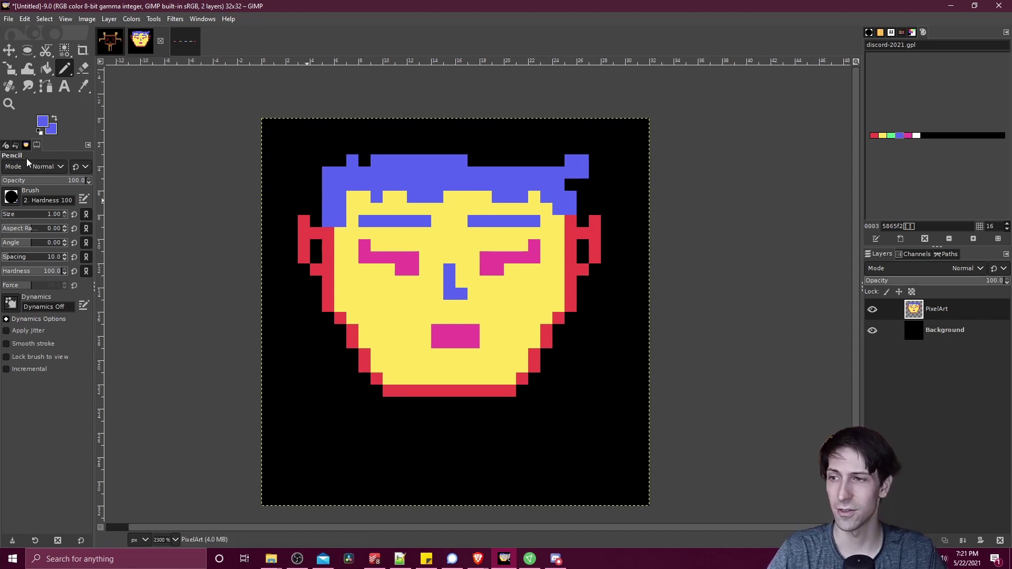
pyautogui.click(46, 167)
pyautogui.click(49, 168)
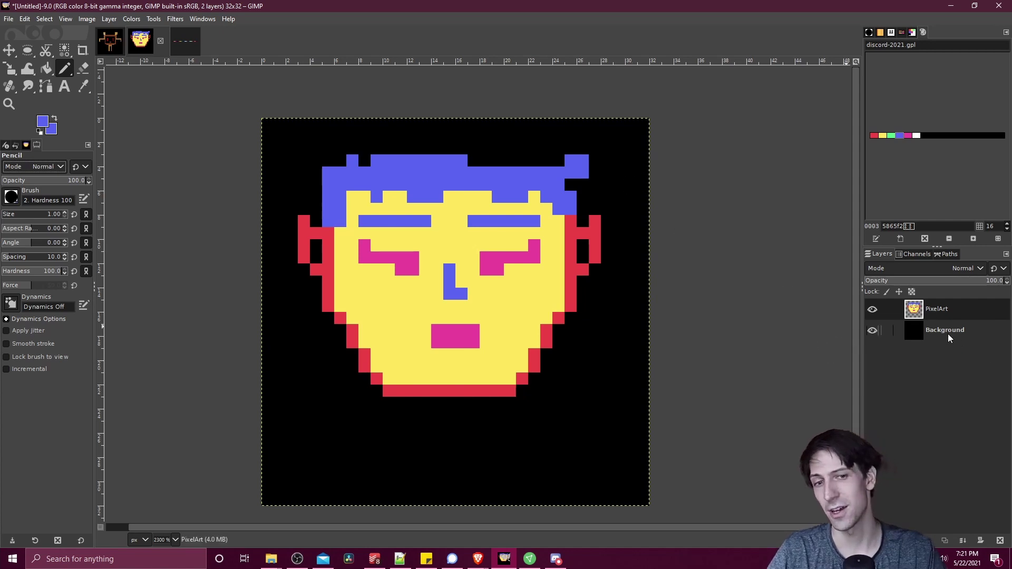
pyautogui.click(872, 331)
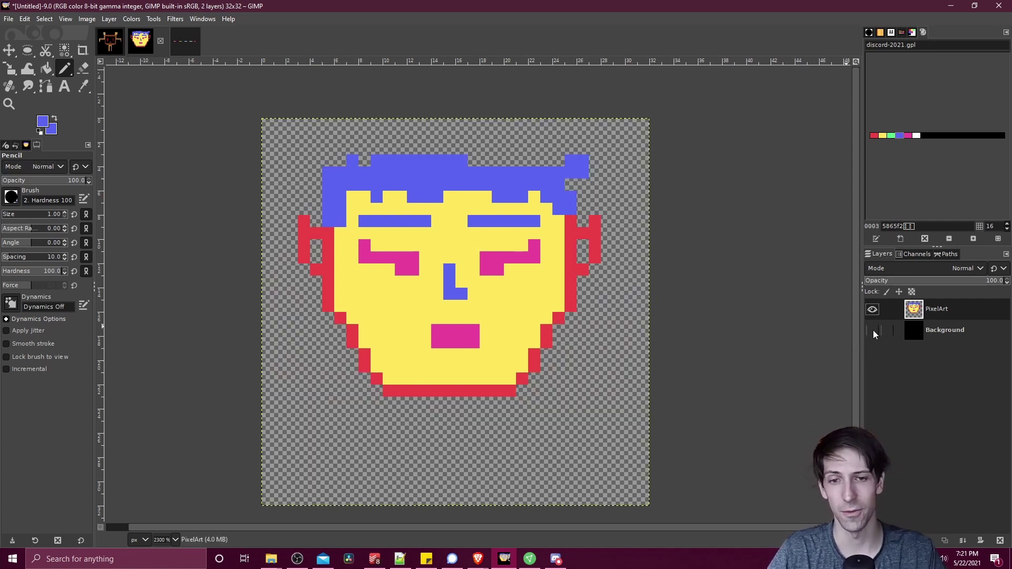
pyautogui.click(872, 331)
pyautogui.click(872, 331)
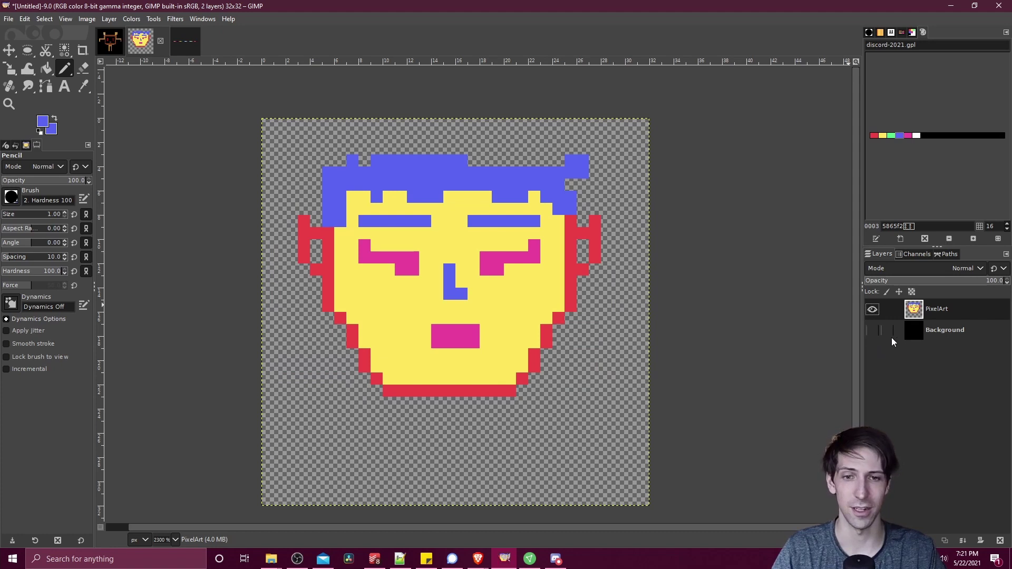
pyautogui.click(873, 331)
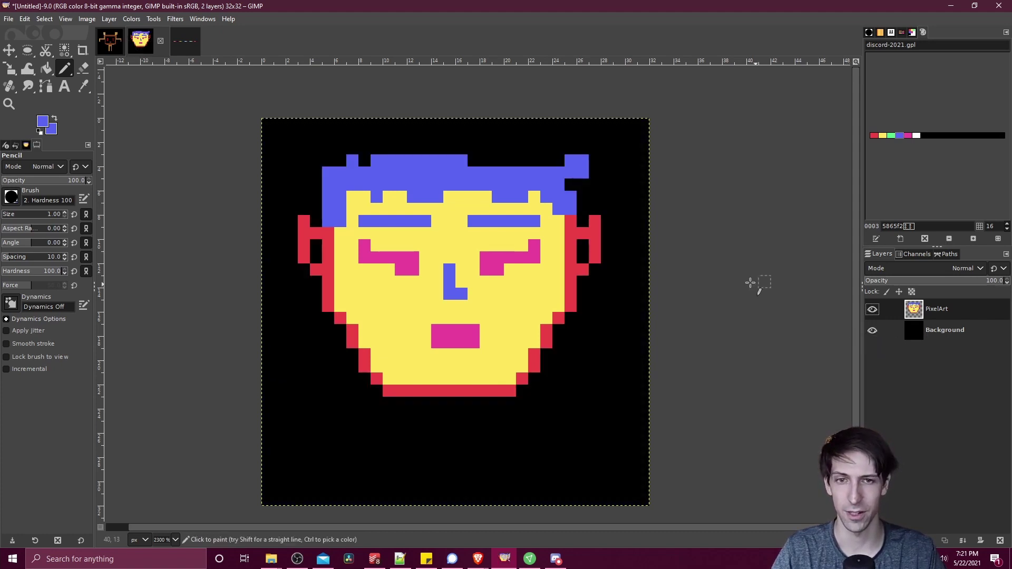
pyautogui.scroll(1, 666, 237)
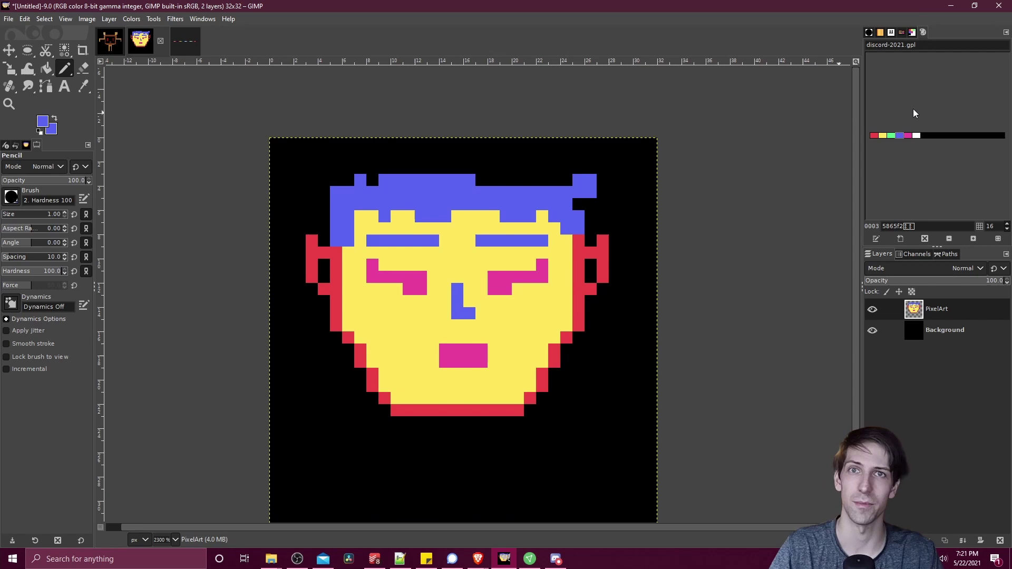
pyautogui.moveTo(717, 126)
pyautogui.mouseDown()
pyautogui.moveTo(739, 106)
pyautogui.moveTo(760, 132)
pyautogui.moveTo(683, 110)
pyautogui.mouseUp()
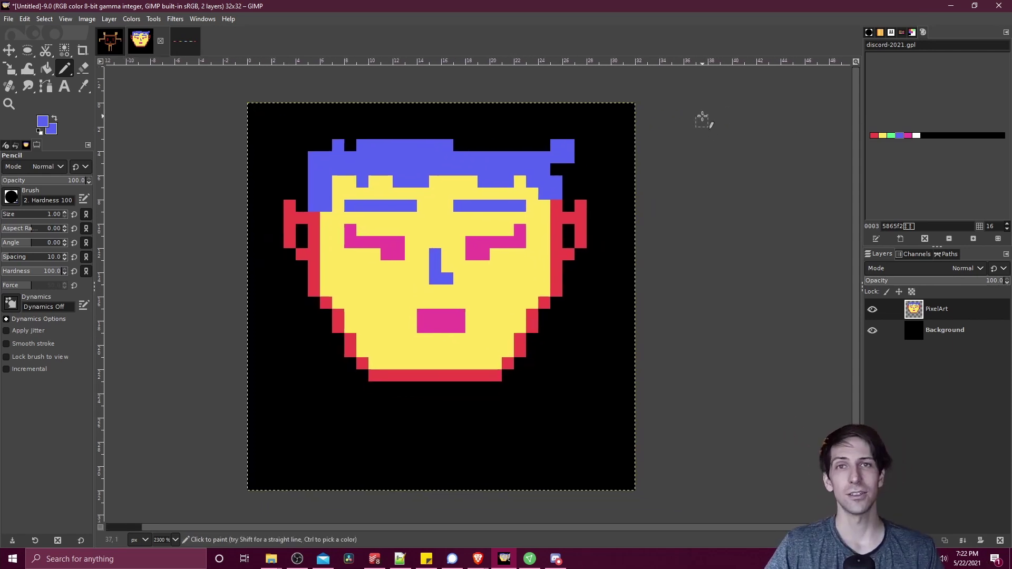